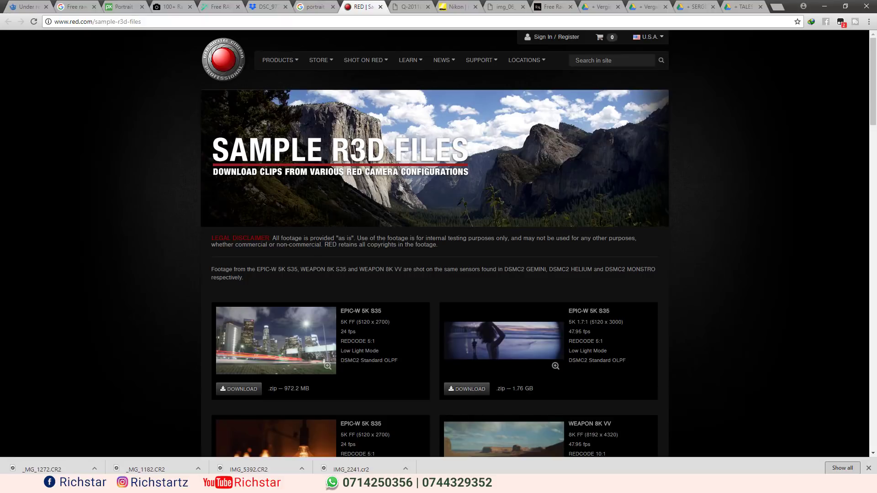
# Open the downloaded _MG_1182.CR2 portrait and browse the Free Raw practice-file galleries.
pyautogui.click(155, 469)
pyautogui.click(552, 7)
pyautogui.scroll(10, 459, 184)
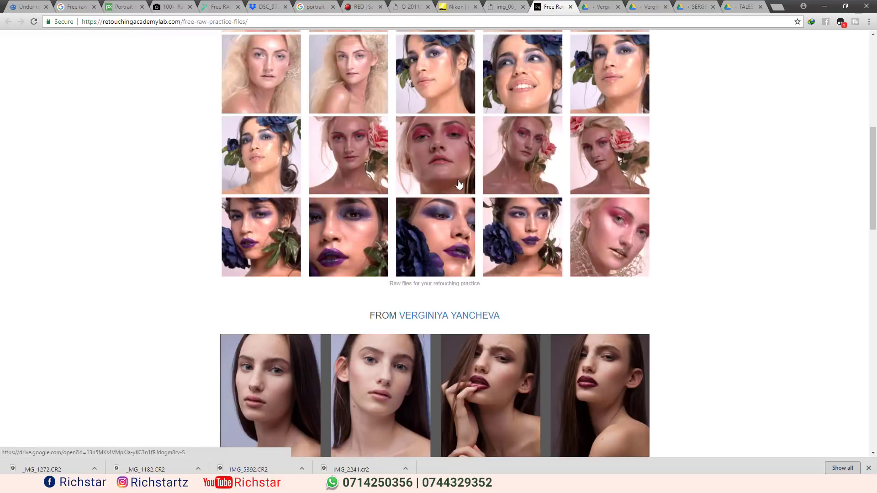
pyautogui.scroll(8, 459, 184)
pyautogui.scroll(-20, 438, 205)
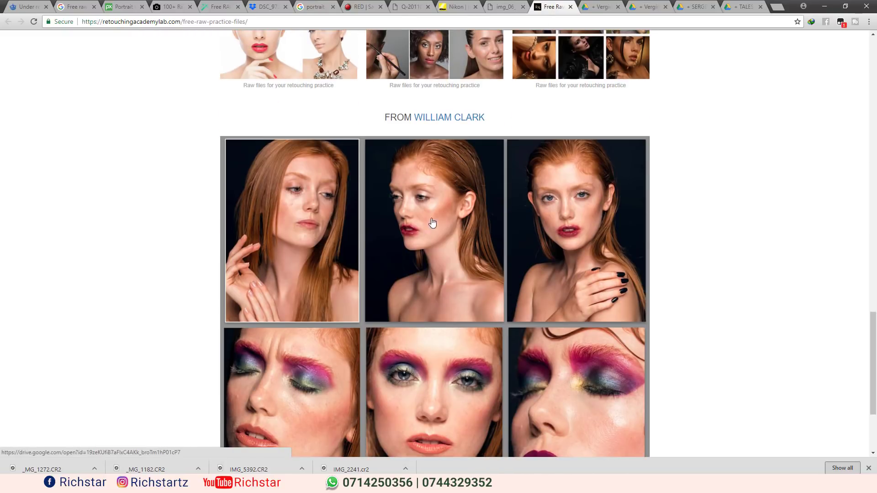
pyautogui.scroll(-3, 432, 223)
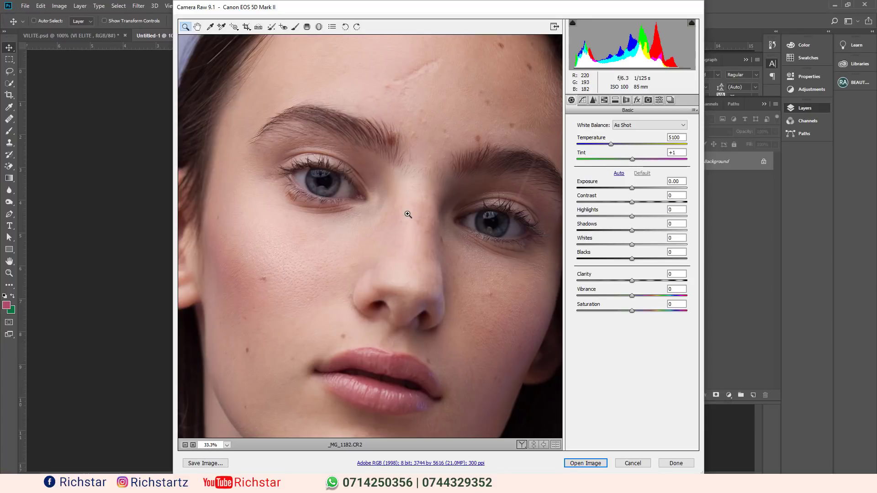
# Raise Camera Raw's Detail Sharpening Amount to 97 and open _MG_1182.CR2 in Photoshop.
pyautogui.scroll(-10, 408, 214)
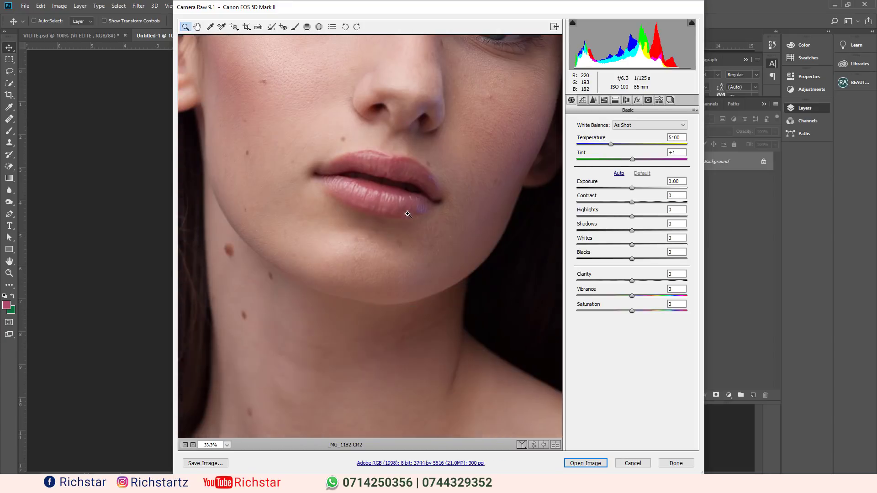
pyautogui.scroll(-3, 408, 214)
pyautogui.scroll(12, 408, 214)
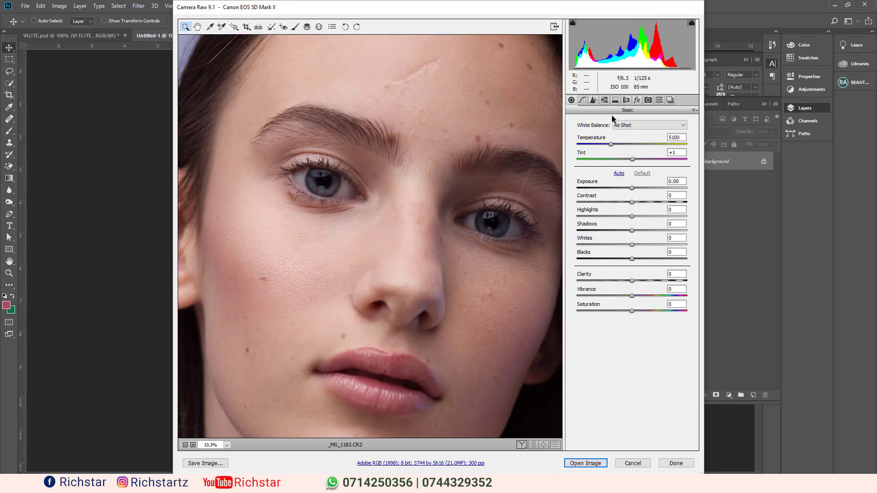
pyautogui.click(593, 100)
pyautogui.click(593, 100)
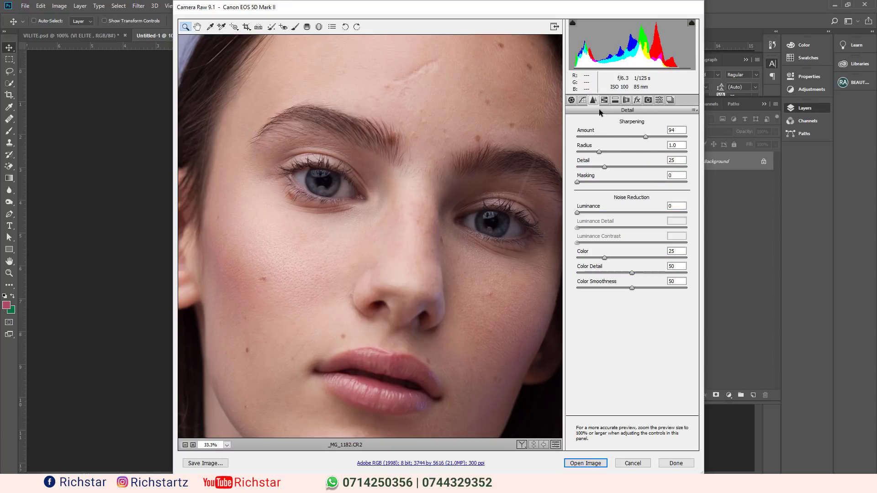
pyautogui.click(647, 137)
pyautogui.moveTo(618, 138); pyautogui.dragTo(656, 146)
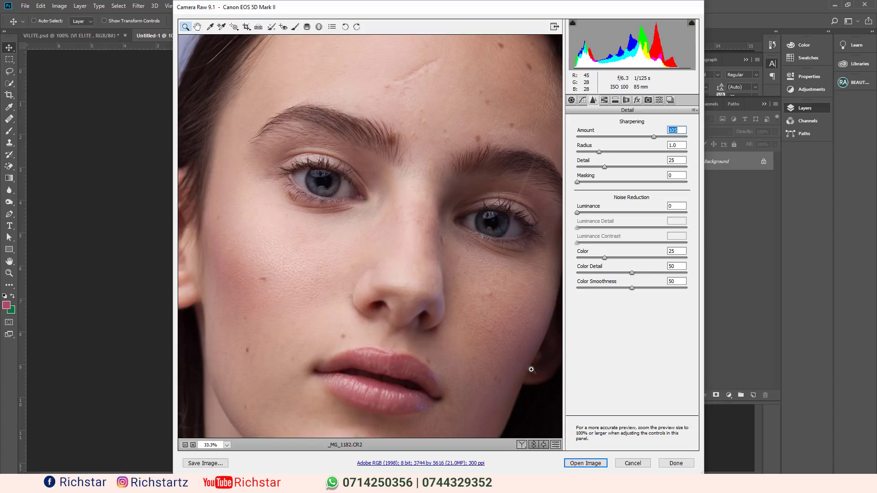
pyautogui.click(581, 464)
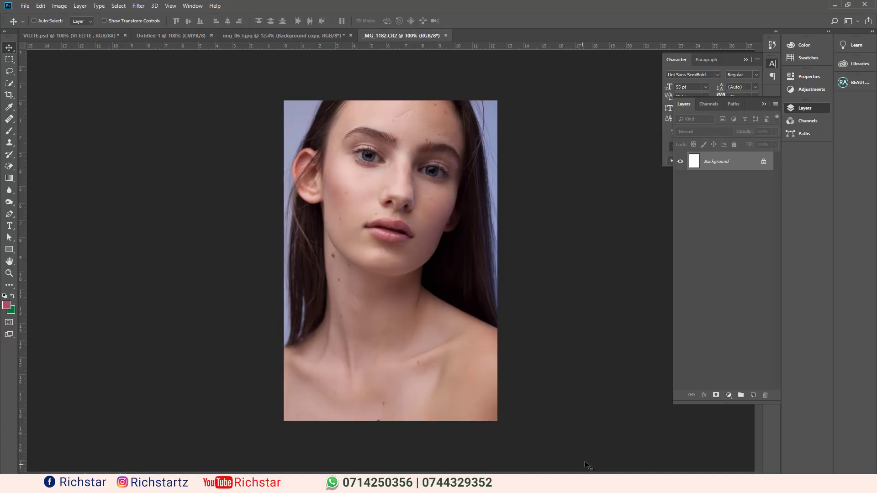
# Fit the portrait on screen, then zoom in on the face with the Zoom tool.
pyautogui.click(9, 273)
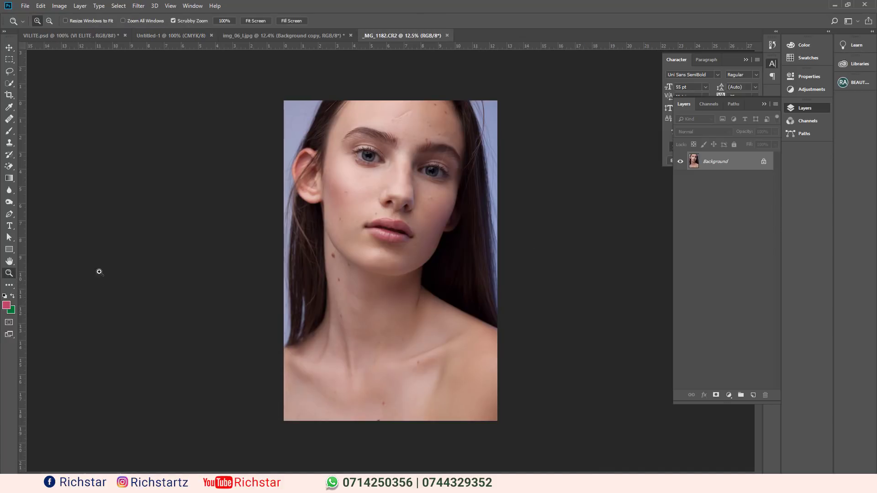
pyautogui.rightClick(260, 230)
pyautogui.rightClick(363, 206)
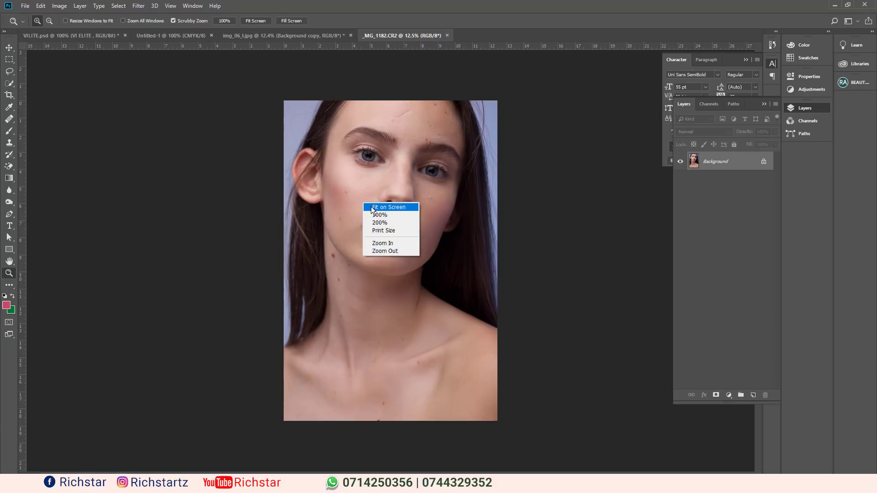
pyautogui.click(368, 209)
pyautogui.moveTo(393, 219); pyautogui.dragTo(420, 262)
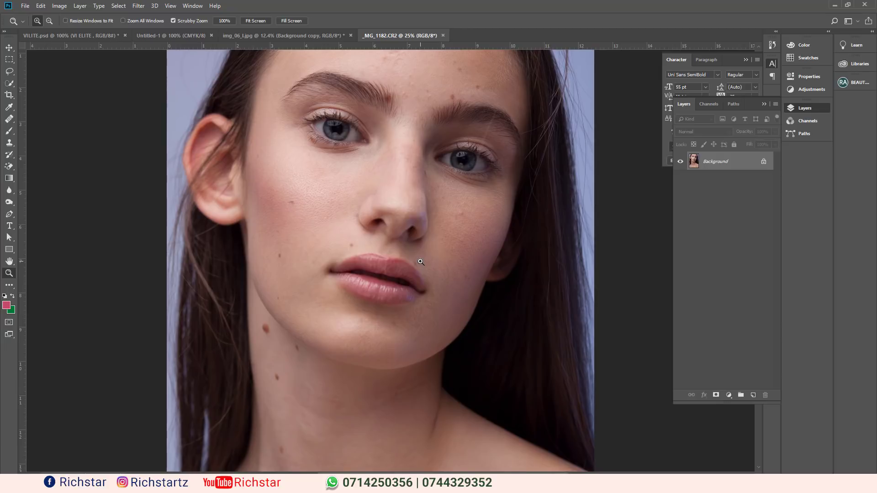
pyautogui.scroll(2, 575, 263)
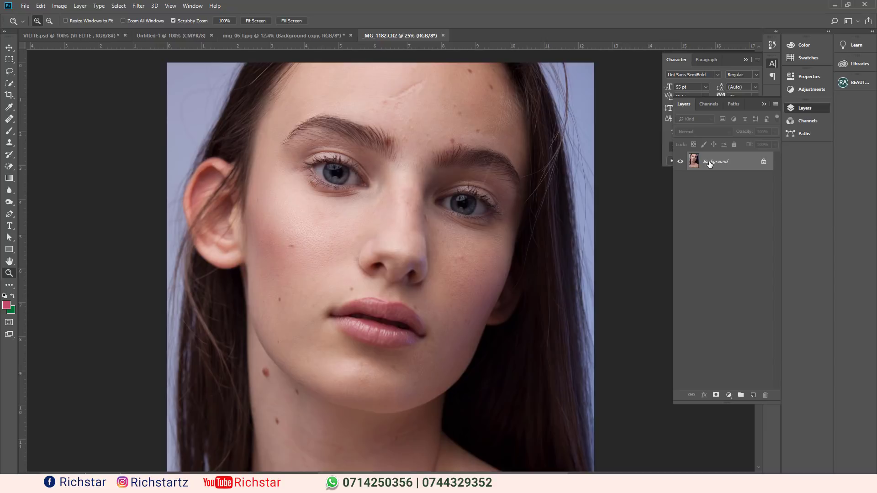
# Duplicate Background into Layer 1 and toggle its visibility to compare.
pyautogui.hotkey('ctrl', 'j')
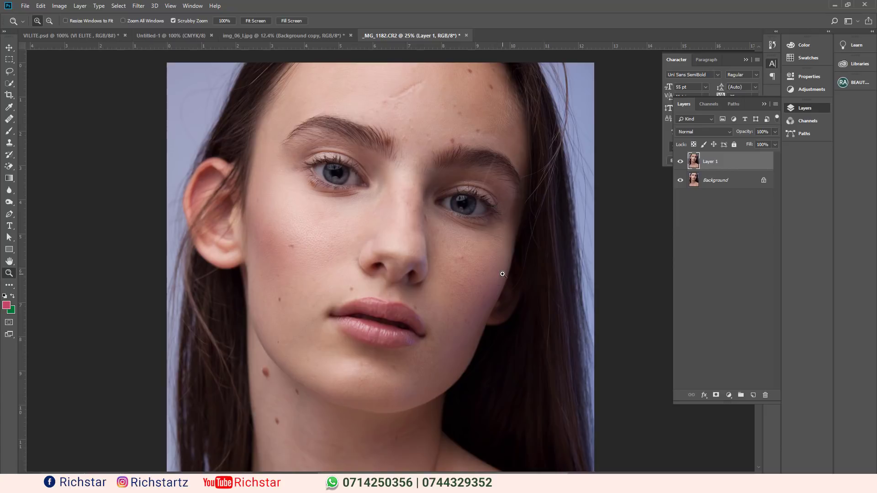
pyautogui.scroll(3, 503, 273)
pyautogui.scroll(-3, 502, 273)
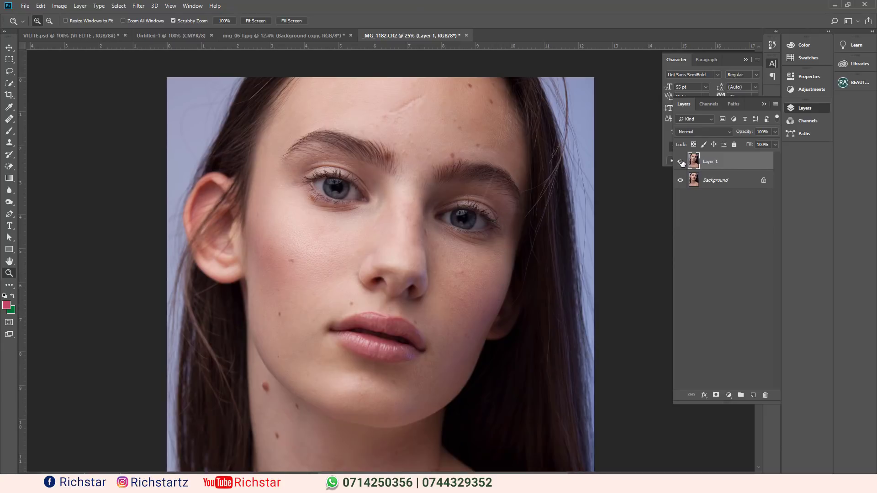
pyautogui.click(680, 161)
pyautogui.click(681, 161)
# Zoom in closely on the forehead.
pyautogui.scroll(3, 527, 254)
pyautogui.scroll(-5, 525, 255)
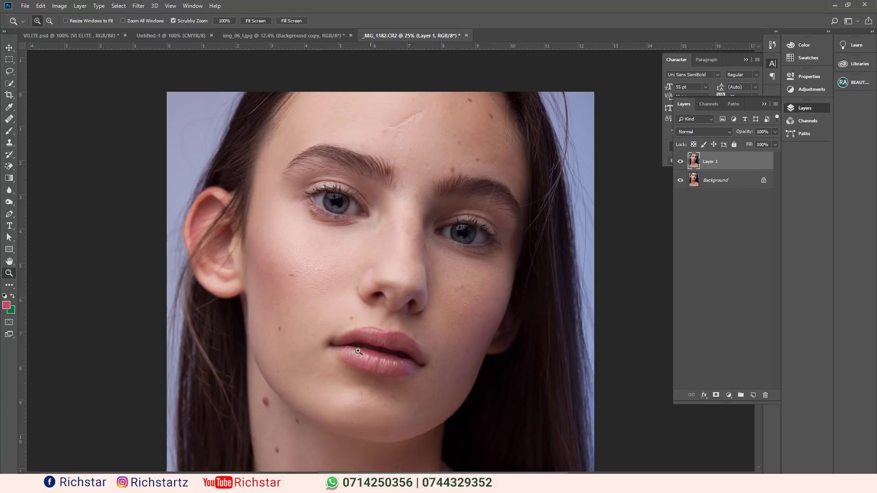
pyautogui.scroll(-3, 324, 394)
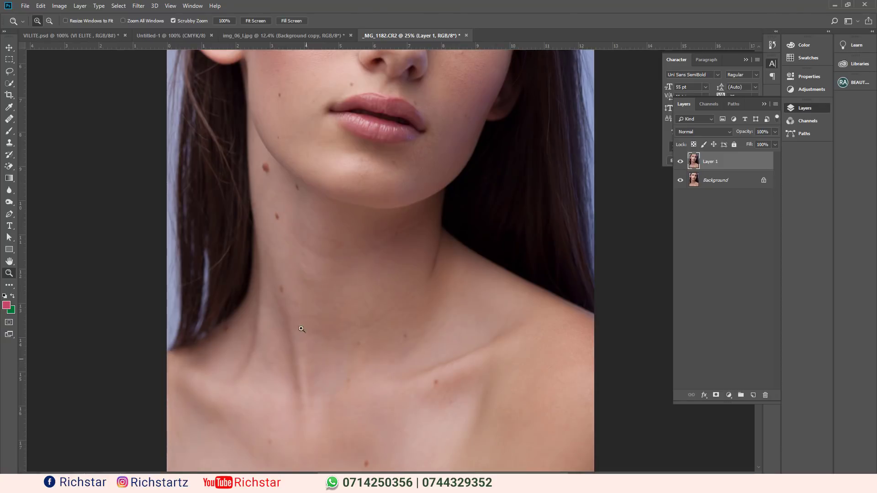
pyautogui.scroll(1, 300, 281)
pyautogui.scroll(6, 300, 281)
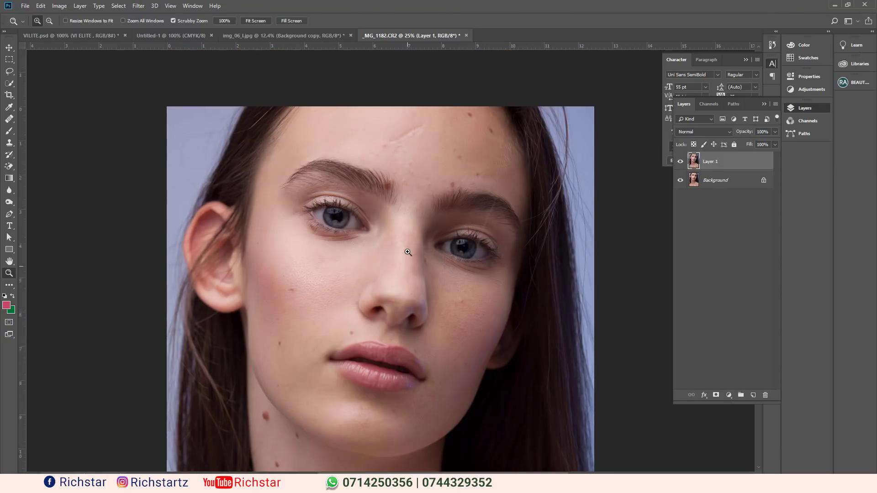
pyautogui.scroll(-2, 504, 302)
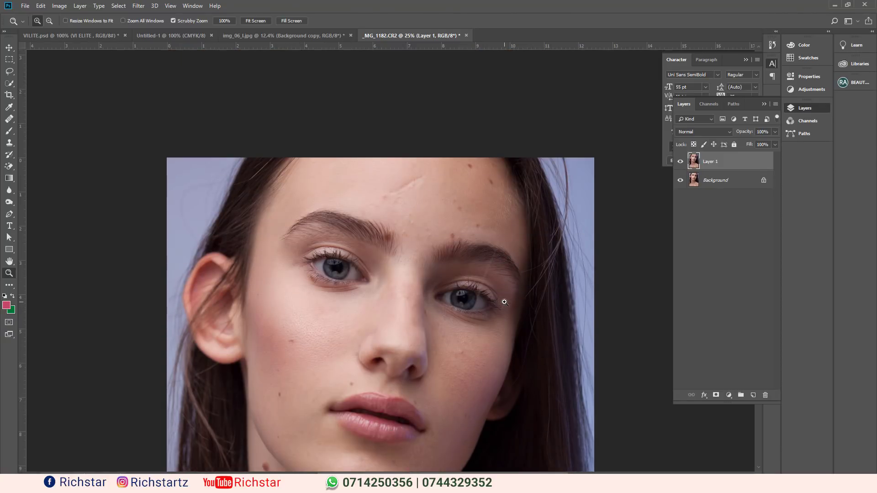
pyautogui.scroll(2, 504, 302)
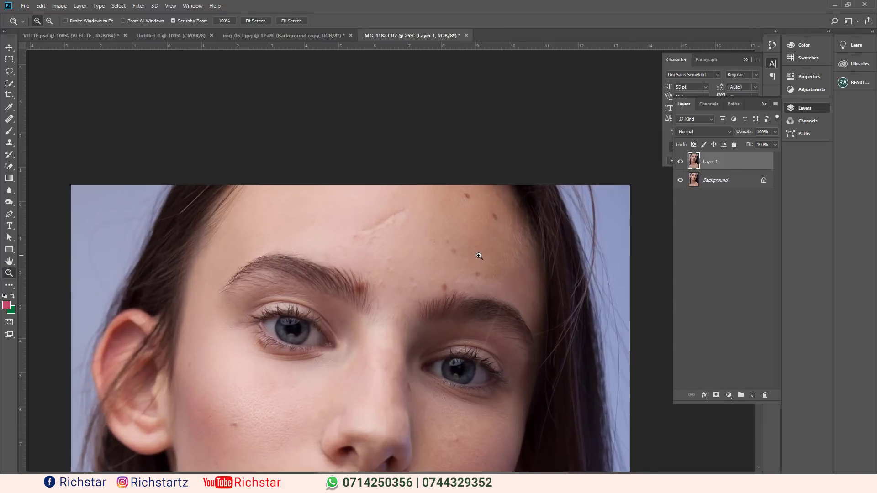
pyautogui.click(479, 255)
pyautogui.click(479, 256)
# Zoom closer on the forehead and select the sampled Healing Brush tool.
pyautogui.click(479, 255)
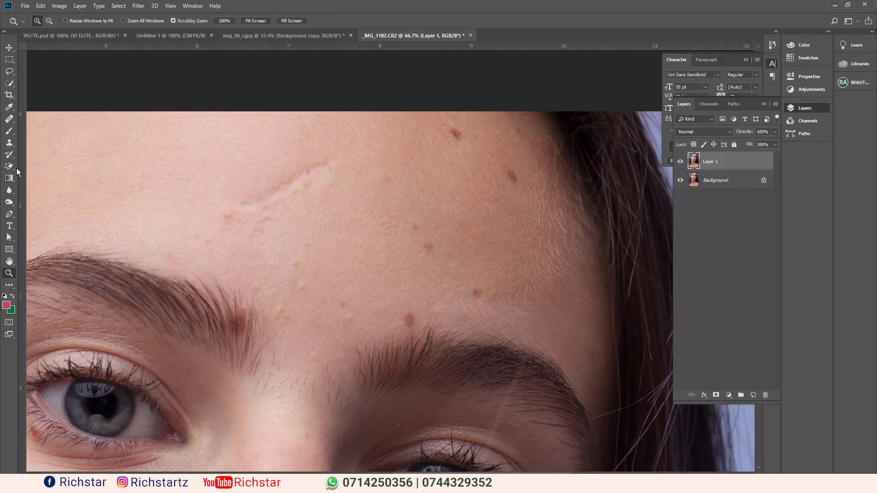
pyautogui.click(8, 119)
pyautogui.rightClick(8, 119)
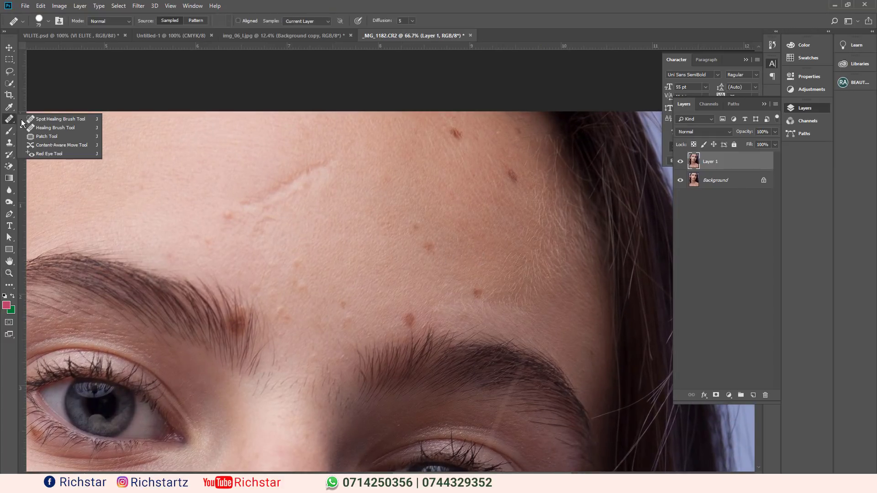
pyautogui.click(41, 120)
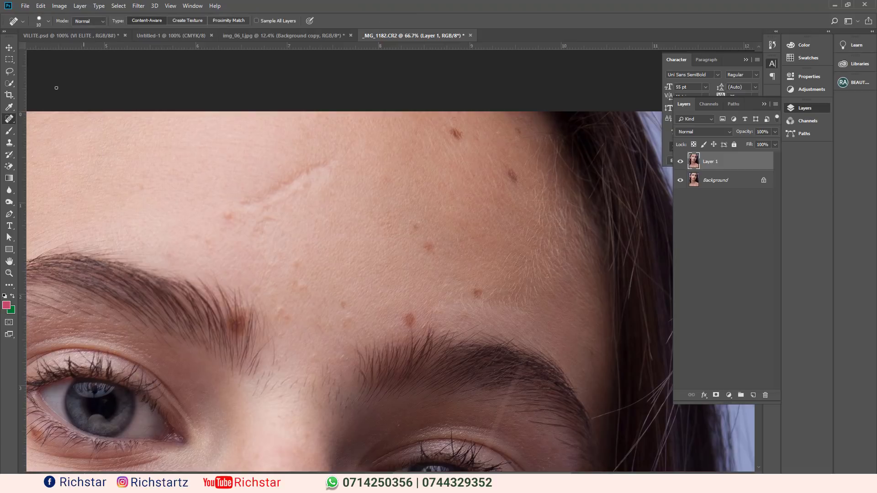
pyautogui.rightClick(9, 120)
pyautogui.click(64, 132)
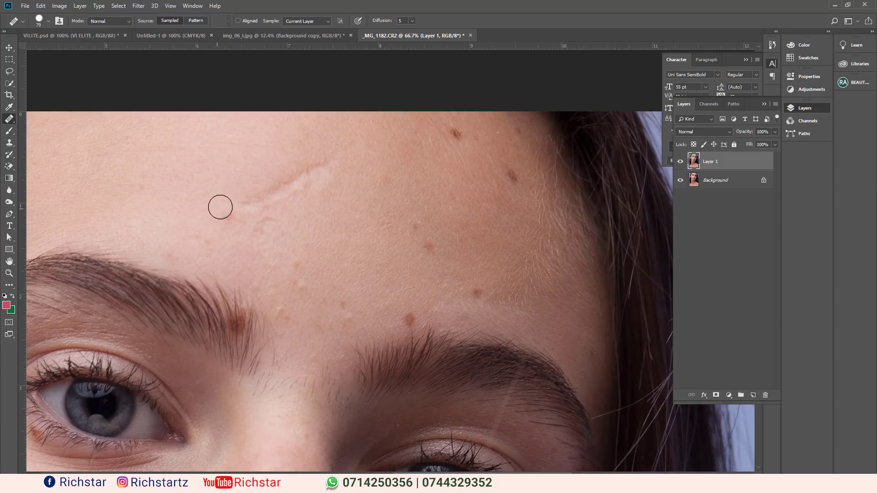
pyautogui.scroll(3, 388, 242)
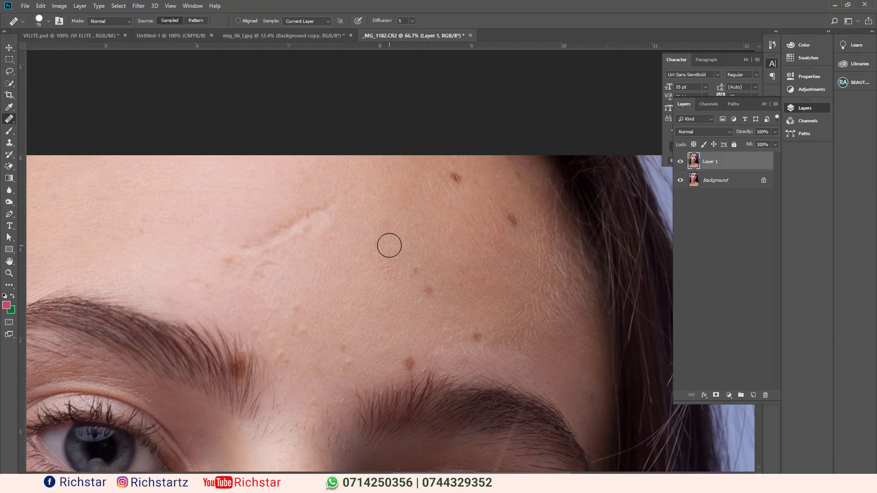
# Heal the six moles across the forehead.
pyautogui.click(456, 179)
pyautogui.scroll(-4, 456, 198)
pyautogui.click(511, 161)
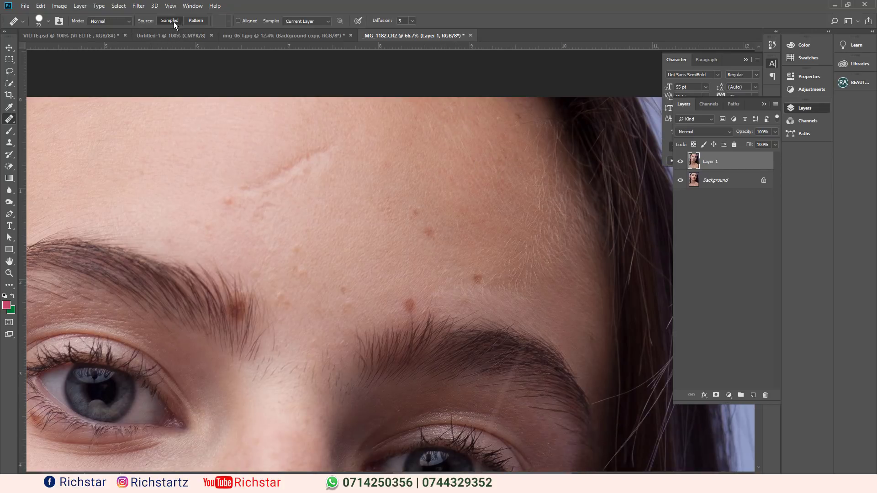
pyautogui.scroll(-3, 368, 225)
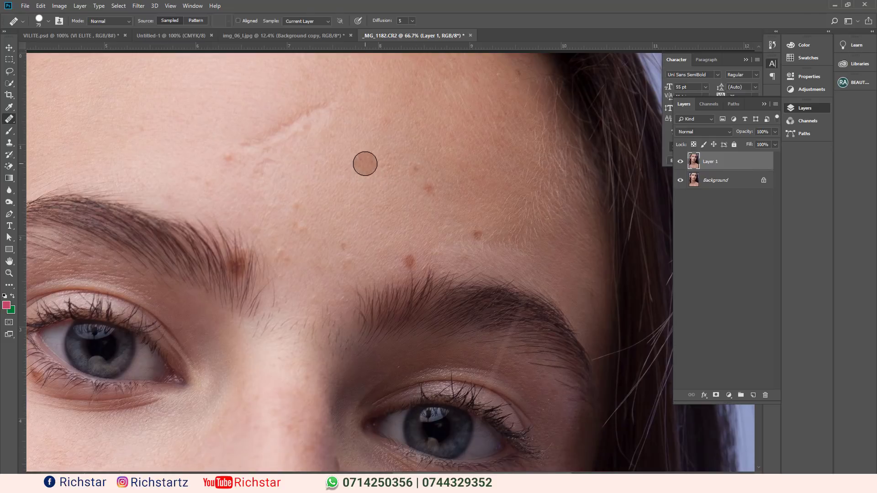
pyautogui.keyDown('alt'); pyautogui.click(365, 168); pyautogui.keyUp('alt')
pyautogui.click(429, 188)
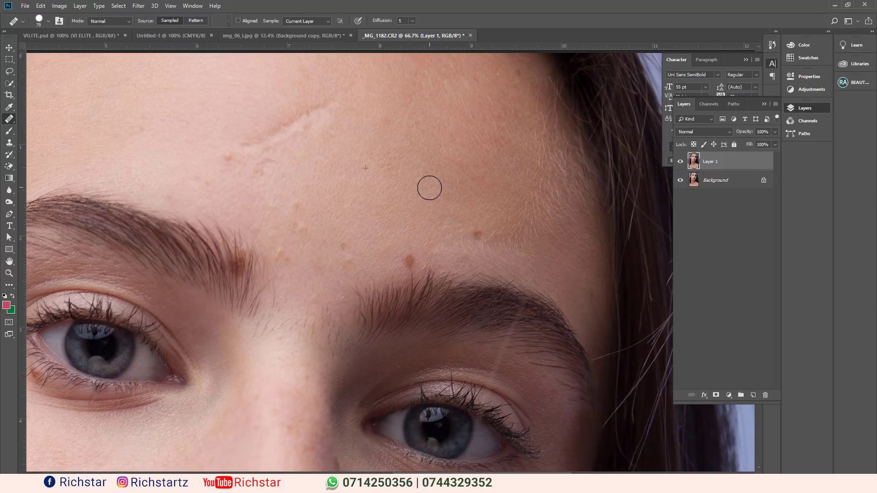
pyautogui.click(477, 235)
pyautogui.scroll(-3, 456, 237)
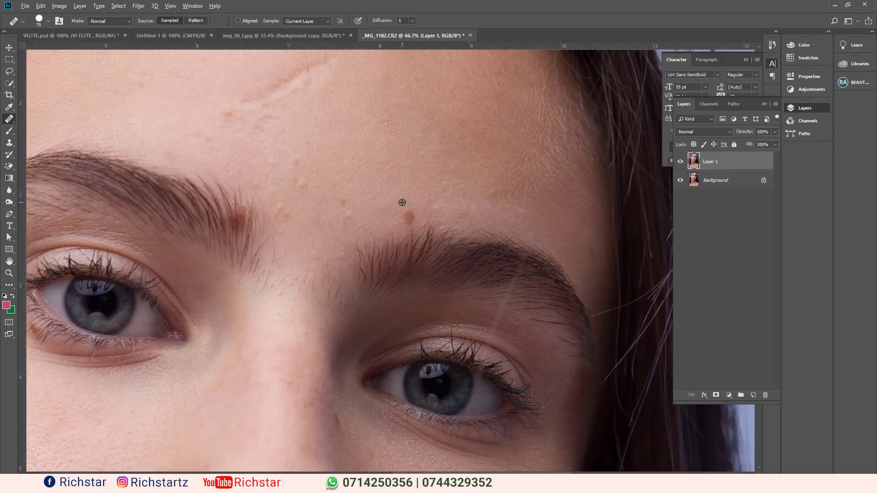
pyautogui.click(411, 223)
pyautogui.scroll(-3, 233, 203)
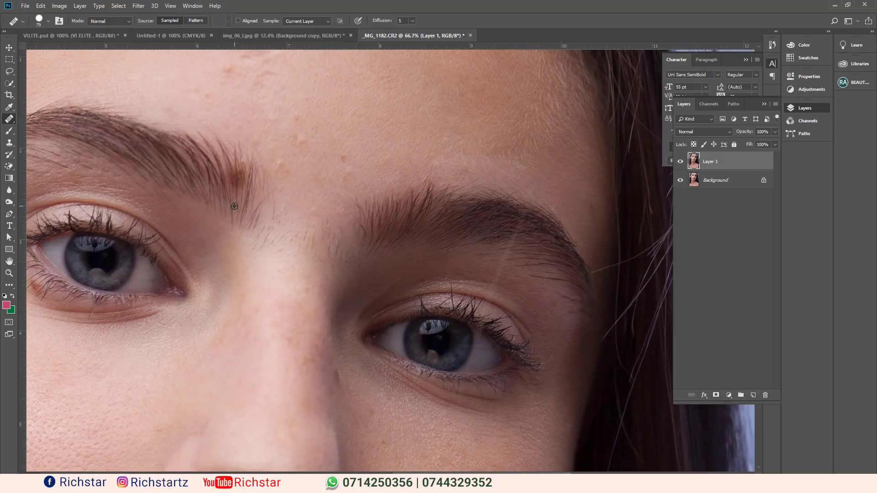
pyautogui.scroll(1, 233, 219)
# Heal the spots and rough skin around the brow end.
pyautogui.click(248, 190)
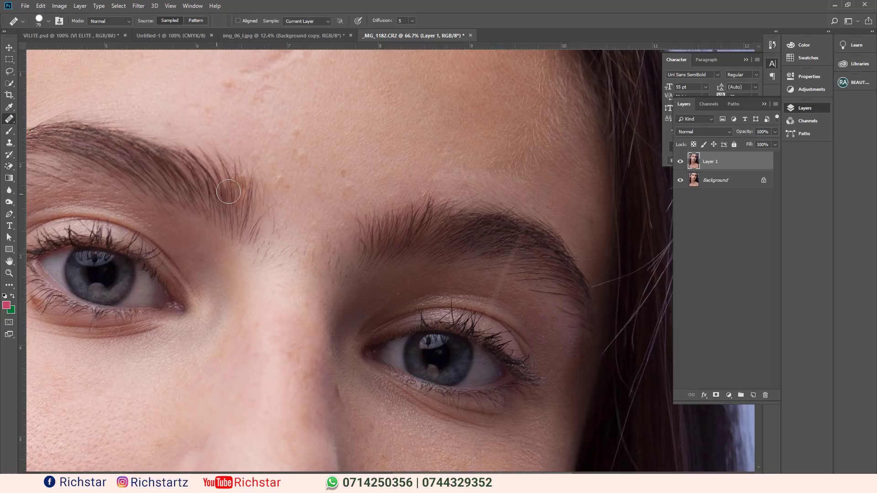
pyautogui.click(233, 191)
pyautogui.moveTo(219, 254); pyautogui.dragTo(225, 256)
pyautogui.click(219, 230)
pyautogui.moveTo(222, 197)
pyautogui.mouseDown()
pyautogui.moveTo(231, 220)
pyautogui.moveTo(240, 179)
pyautogui.mouseUp()
pyautogui.click(242, 195)
pyautogui.scroll(2, 219, 260)
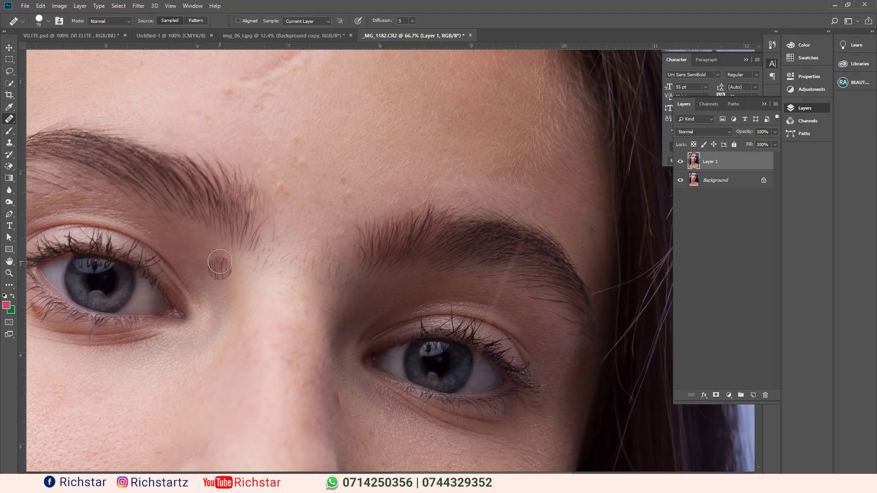
pyautogui.scroll(2, 307, 229)
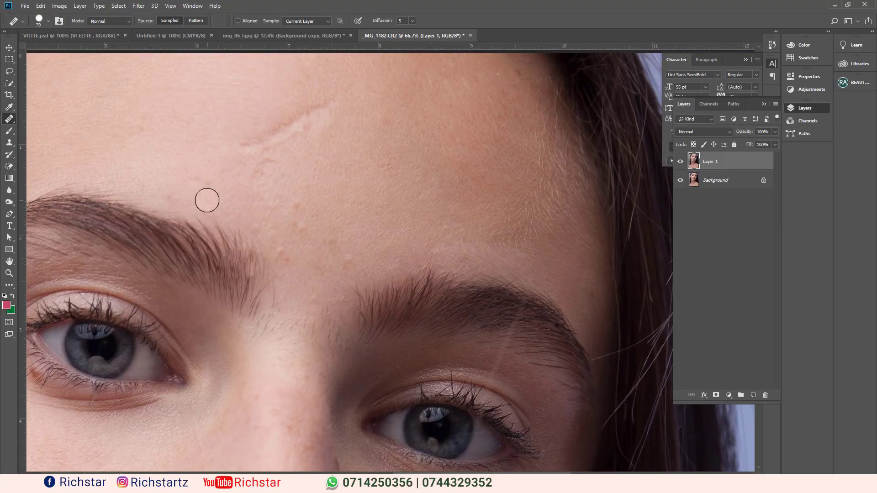
pyautogui.scroll(2, 329, 130)
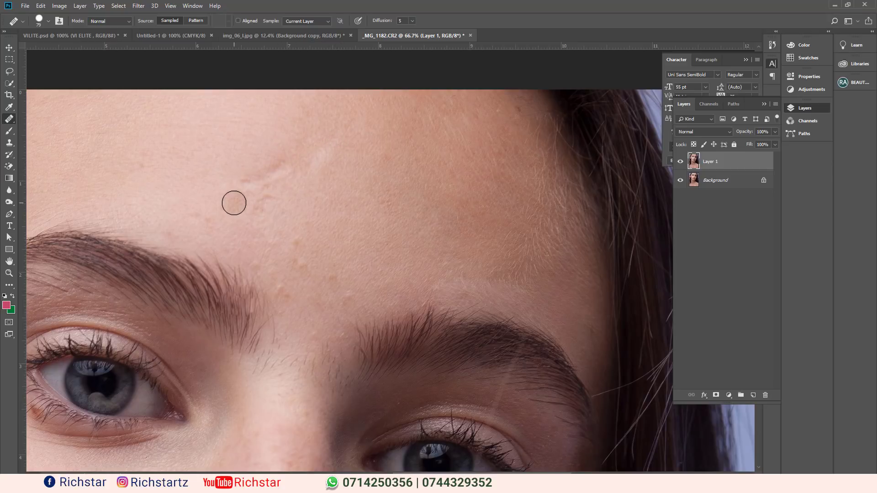
# Heal away the scar on the forehead.
pyautogui.moveTo(253, 180); pyautogui.dragTo(274, 169)
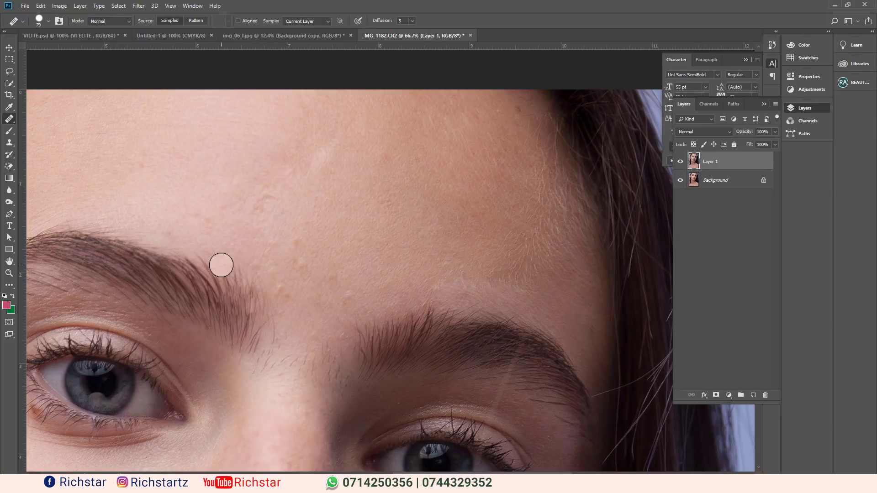
pyautogui.scroll(-2, 221, 265)
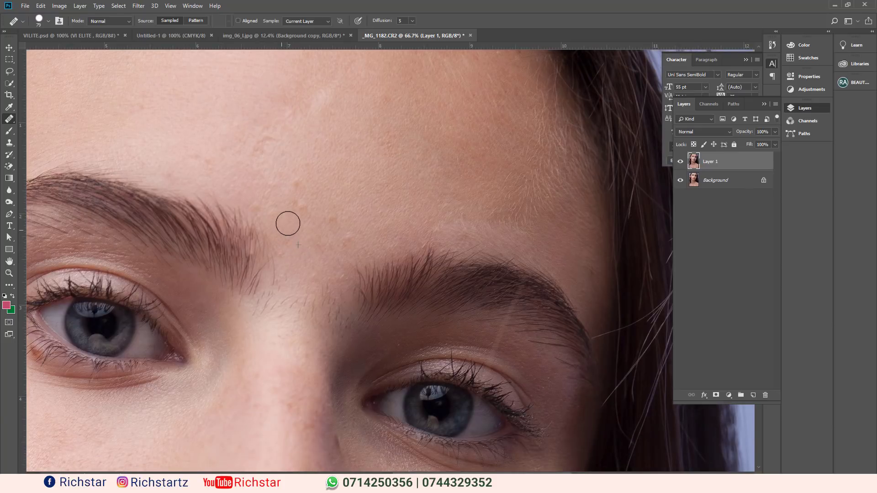
pyautogui.scroll(-2, 343, 237)
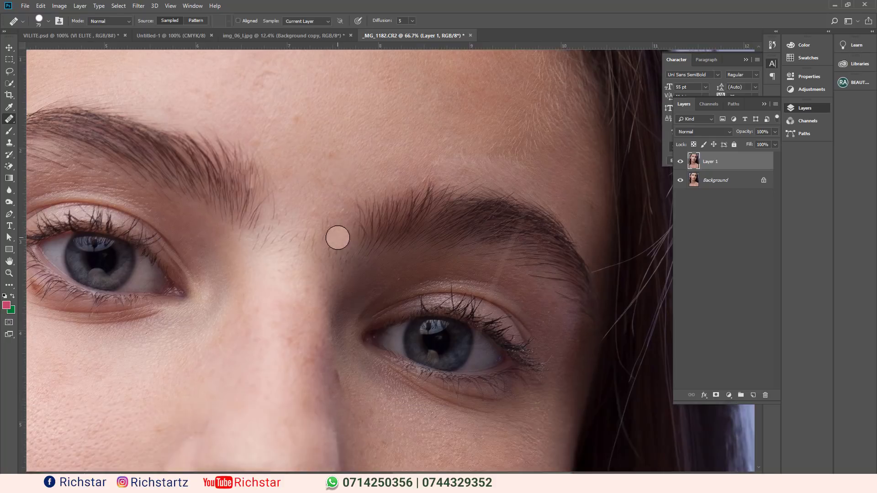
pyautogui.scroll(-10, 338, 238)
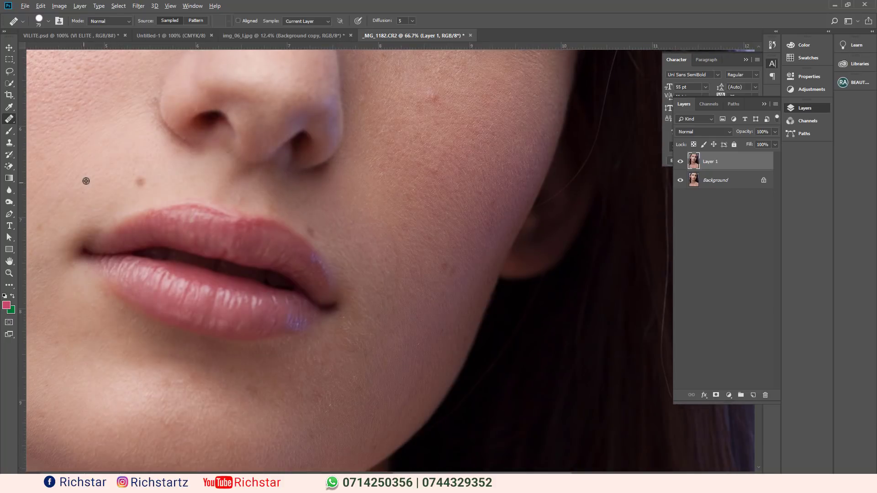
# Heal the mole beside the nose and a small spot on the chin.
pyautogui.click(140, 182)
pyautogui.scroll(-2, 416, 431)
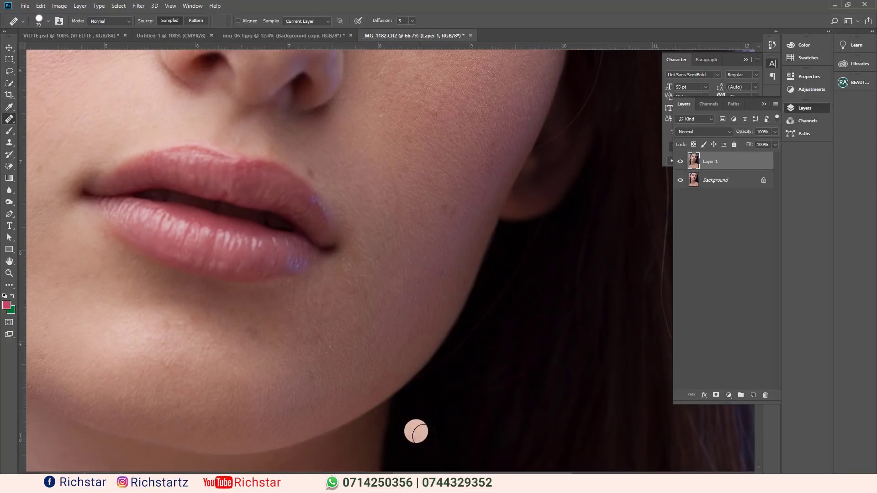
pyautogui.hscroll(-10, 250, 122)
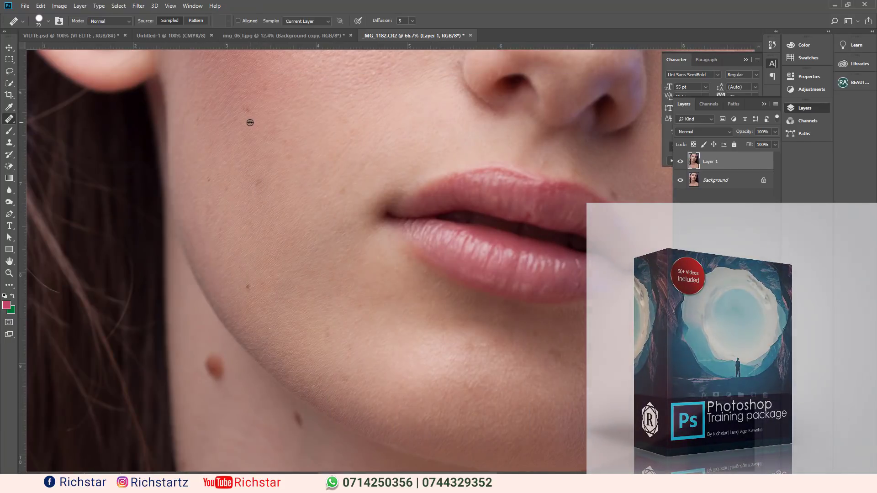
pyautogui.scroll(-2, 274, 358)
pyautogui.click(297, 354)
pyautogui.scroll(-5, 298, 355)
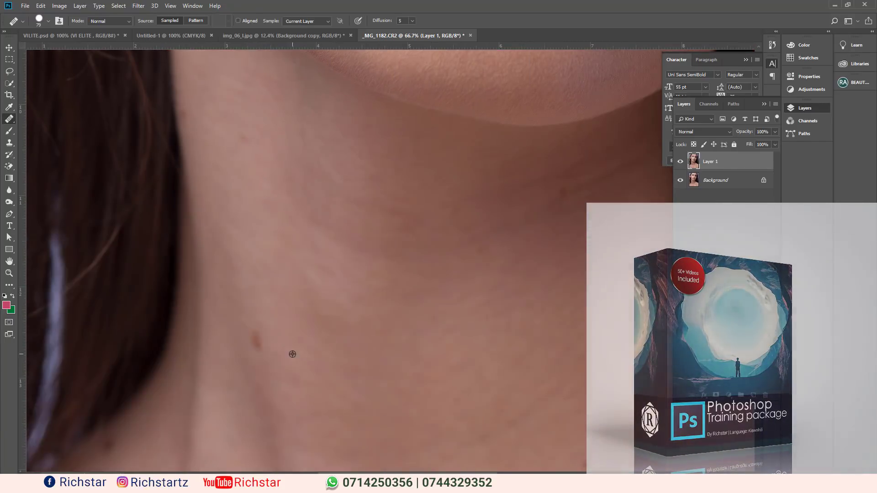
pyautogui.scroll(1, 563, 244)
pyautogui.scroll(-6, 516, 387)
pyautogui.hscroll(5, 516, 387)
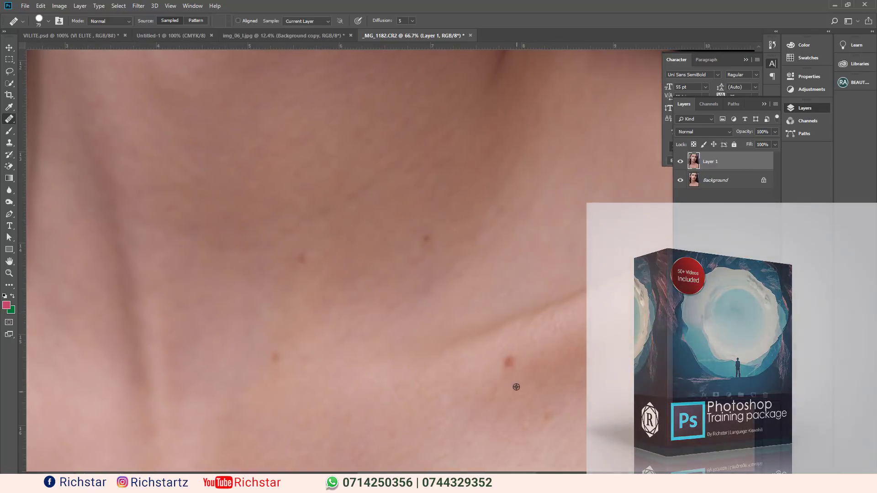
pyautogui.scroll(1, 457, 310)
pyautogui.scroll(6, 301, 320)
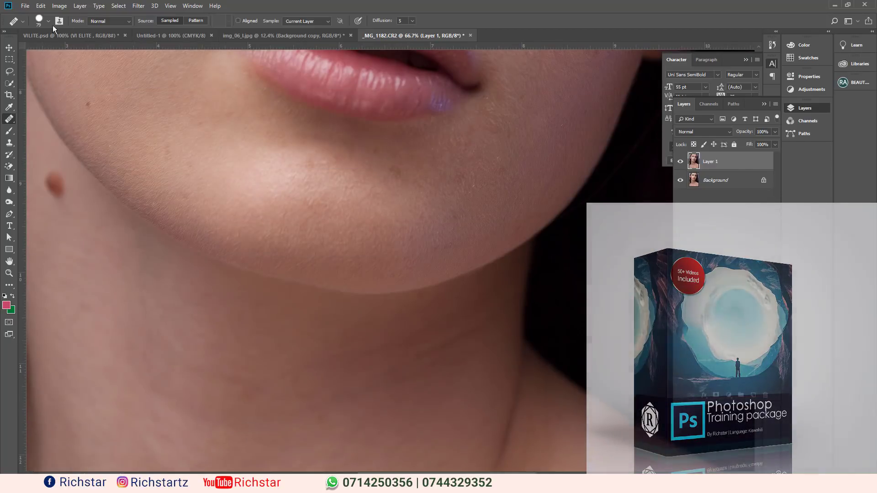
pyautogui.scroll(3, 53, 176)
# Check the healing brush size settings and fit the whole portrait on screen.
pyautogui.click(48, 21)
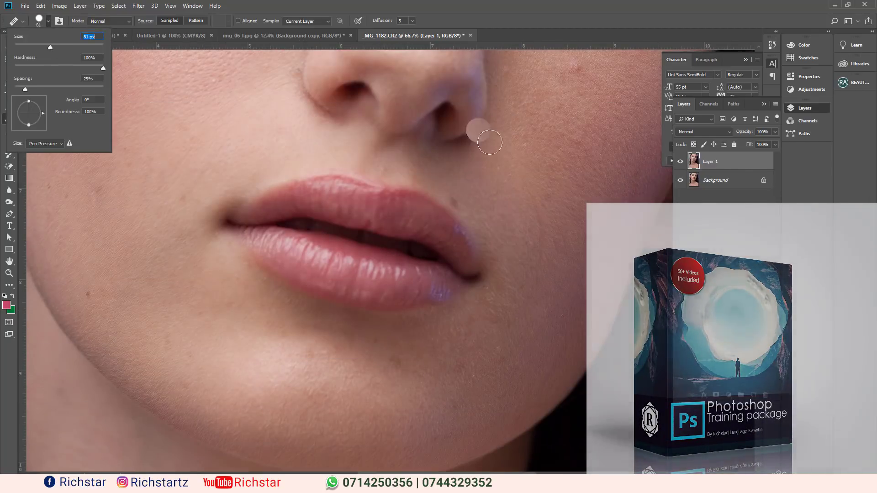
pyautogui.click(490, 142)
pyautogui.scroll(3, 489, 142)
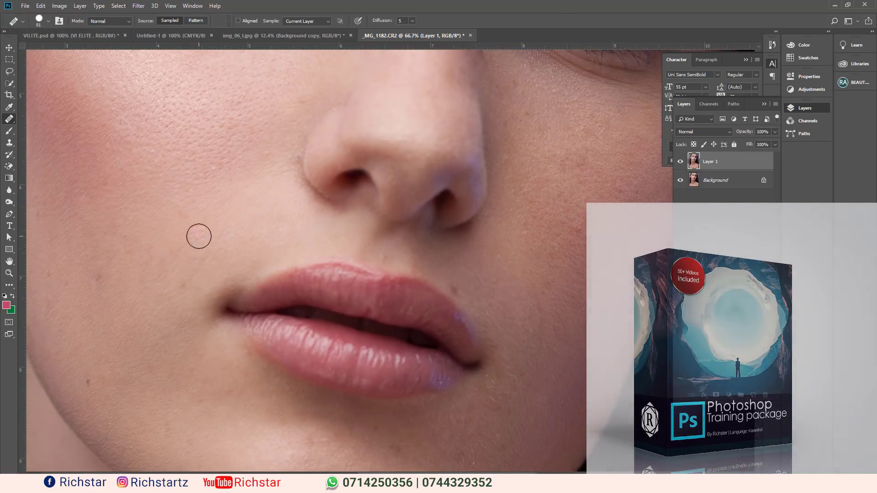
pyautogui.scroll(-4, 198, 236)
pyautogui.scroll(-2, 548, 215)
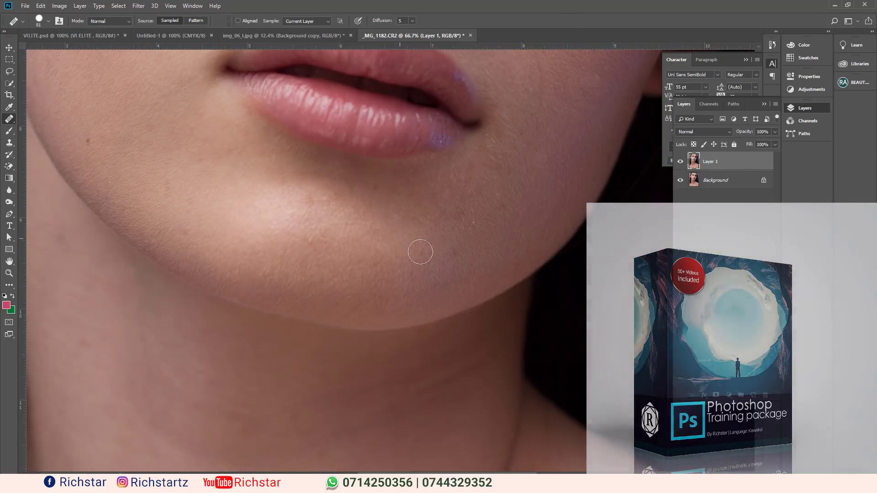
pyautogui.scroll(-10, 420, 251)
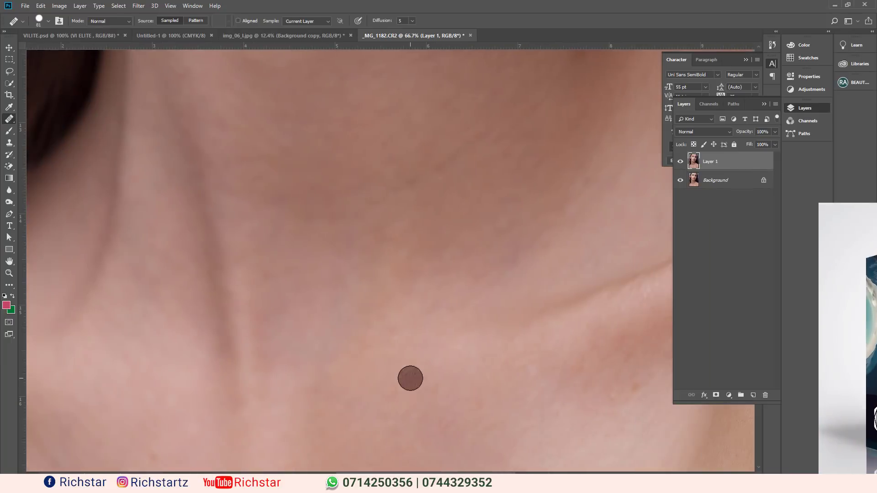
pyautogui.hotkey('ctrl', '0')
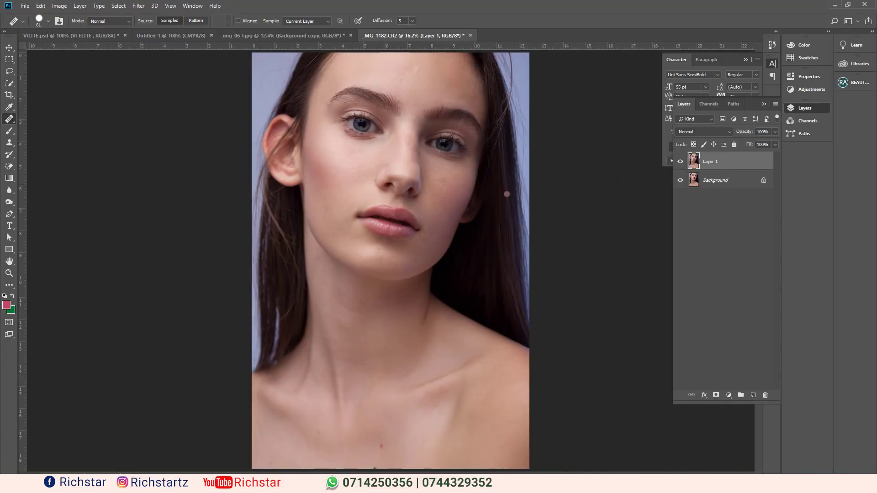
pyautogui.click(681, 161)
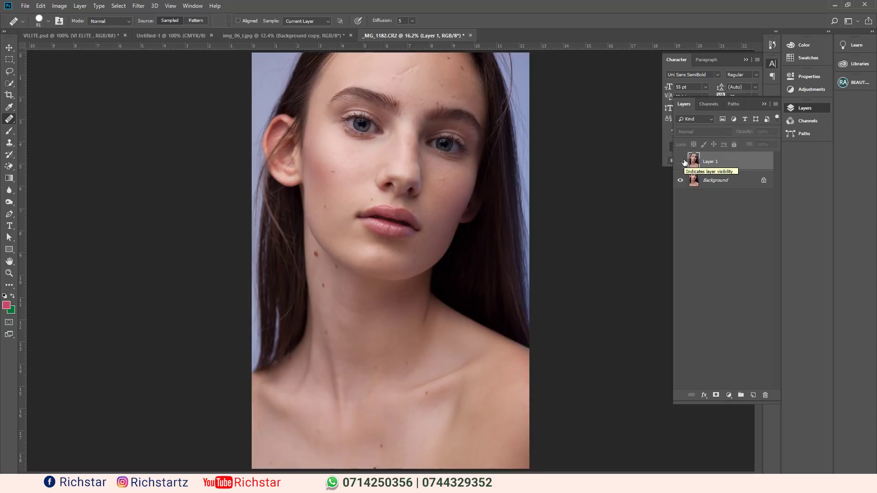
pyautogui.click(681, 161)
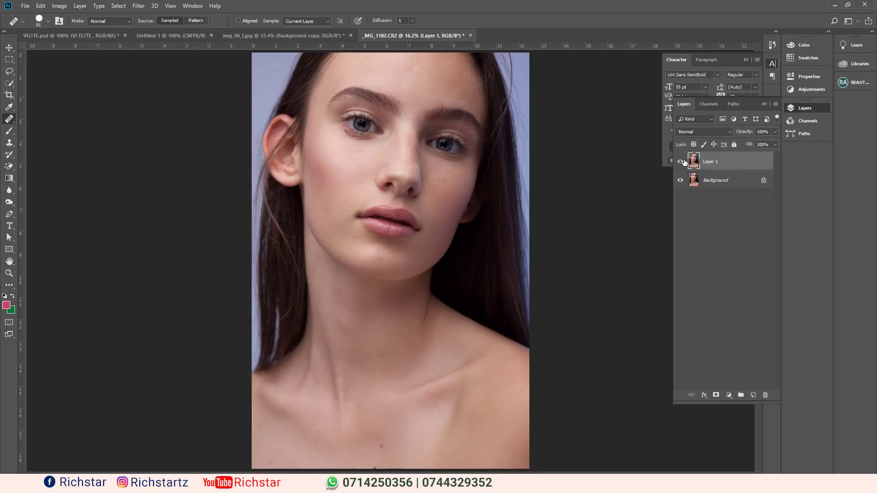
pyautogui.click(683, 161)
pyautogui.click(684, 161)
pyautogui.click(9, 48)
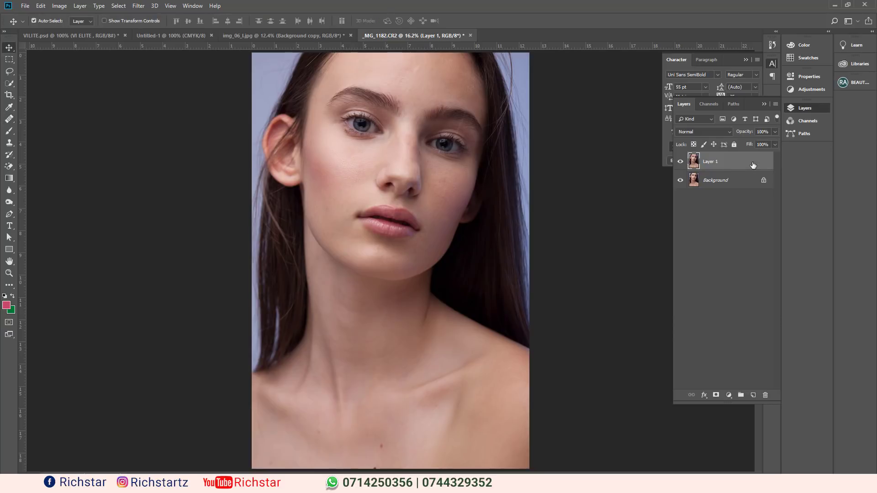
# Duplicate Layer 1, naming the copy IGH and the original LO.
pyautogui.hotkey('ctrl', 'j')
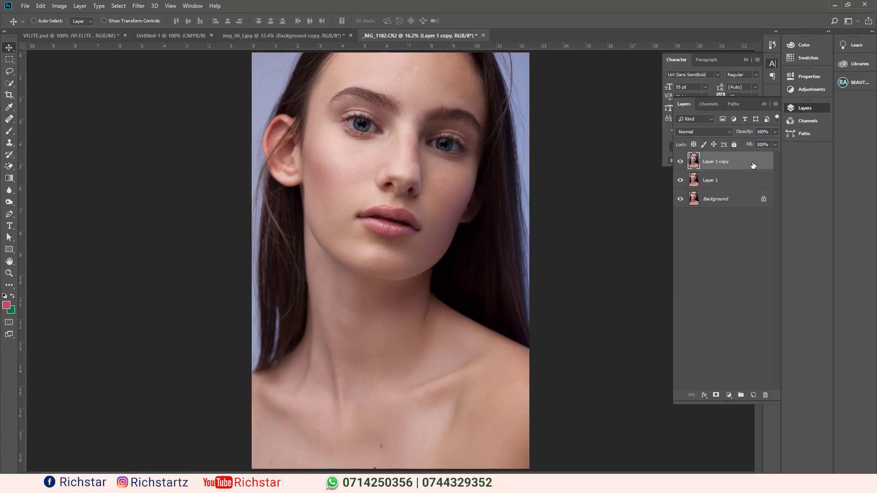
pyautogui.doubleClick(723, 162)
pyautogui.press('BackSpace')
pyautogui.click(728, 206)
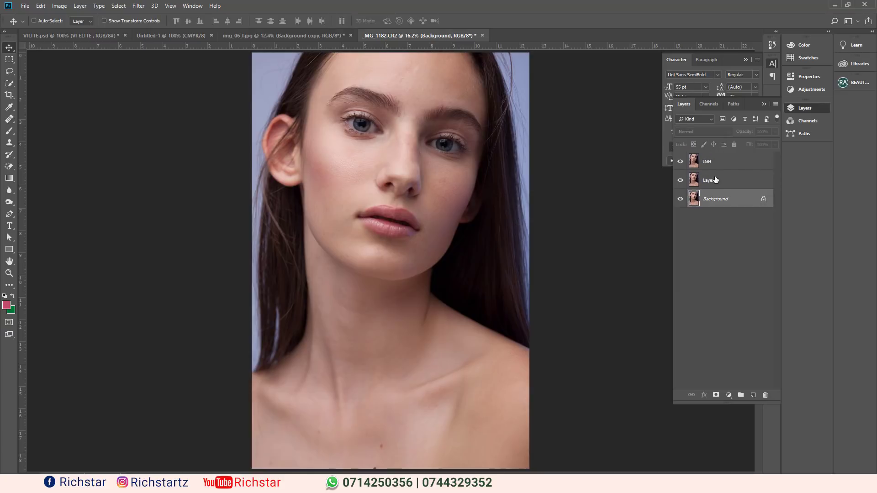
pyautogui.doubleClick(715, 179)
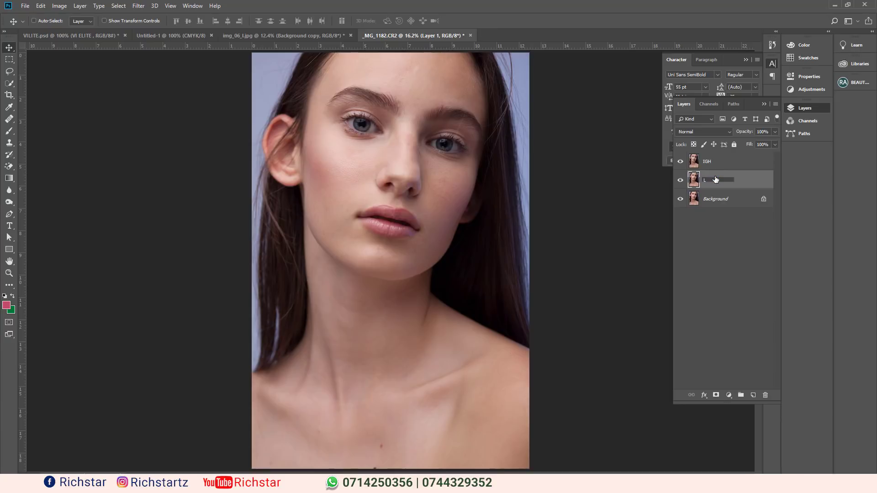
pyautogui.write('LO')
pyautogui.click(730, 292)
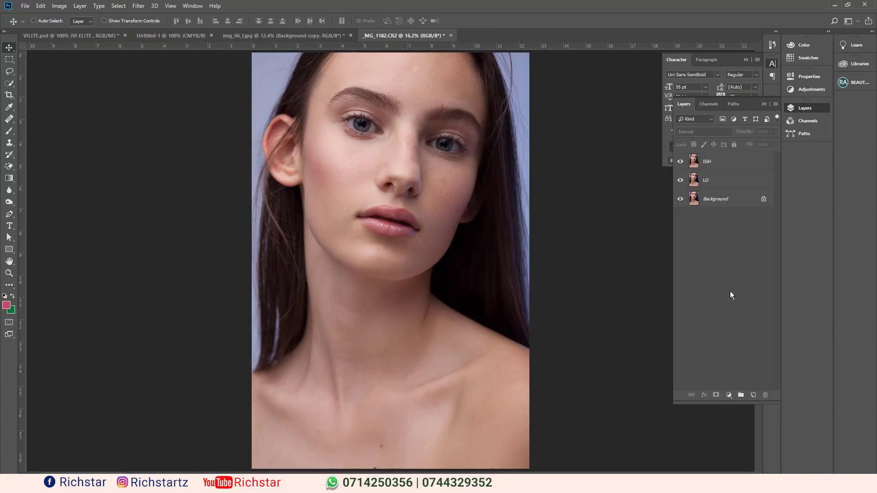
# Select the upper IGH layer for editing.
pyautogui.click(714, 187)
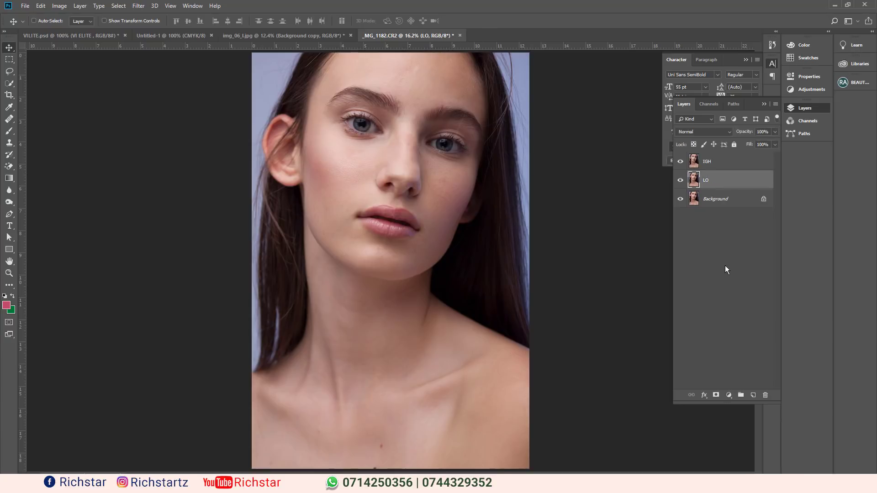
pyautogui.click(696, 242)
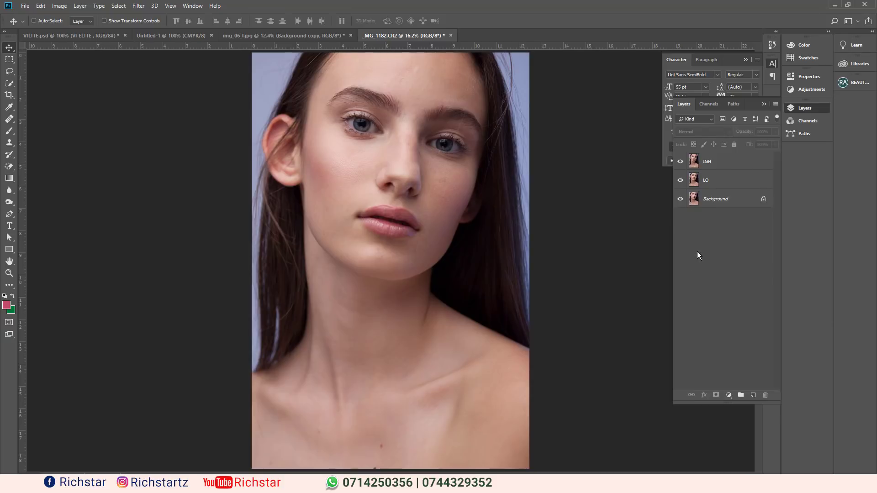
pyautogui.click(707, 166)
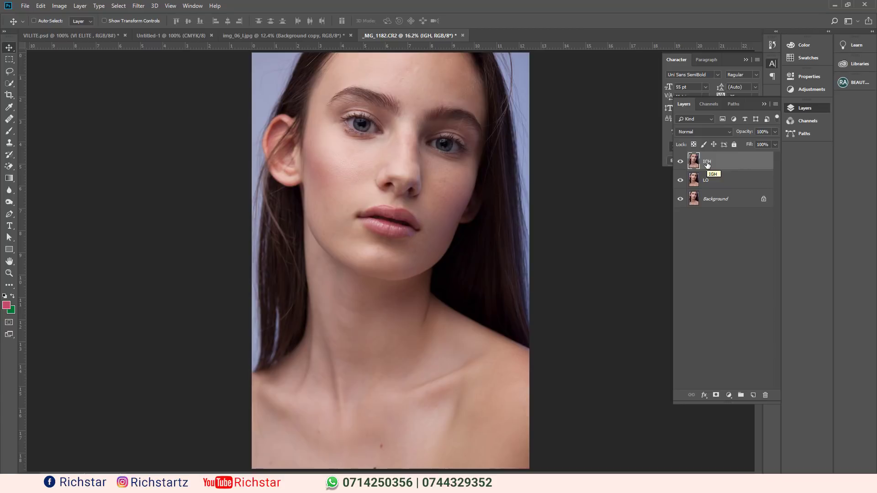
# Invert the IGH layer with Image > Adjustments > Invert.
pyautogui.click(59, 5)
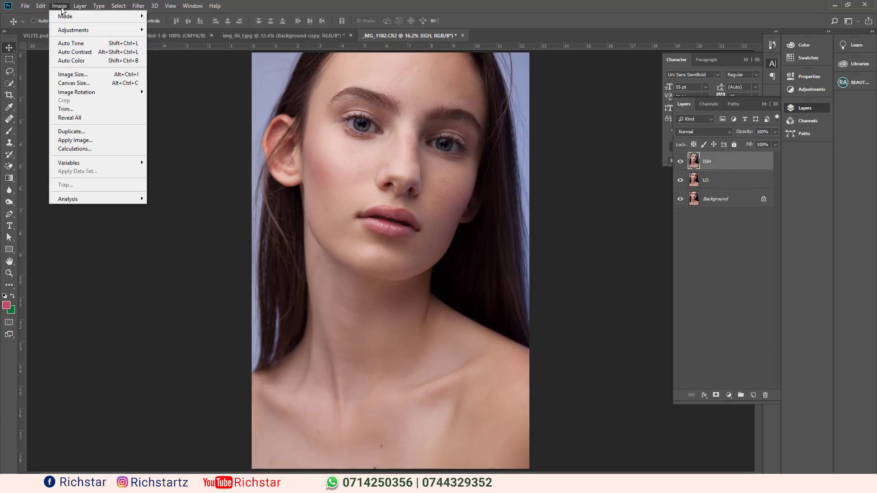
pyautogui.moveTo(87, 29)
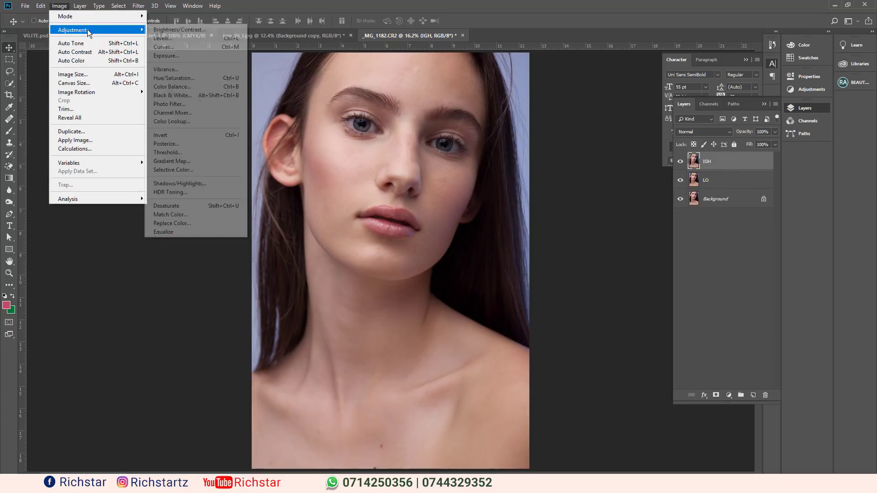
pyautogui.click(187, 136)
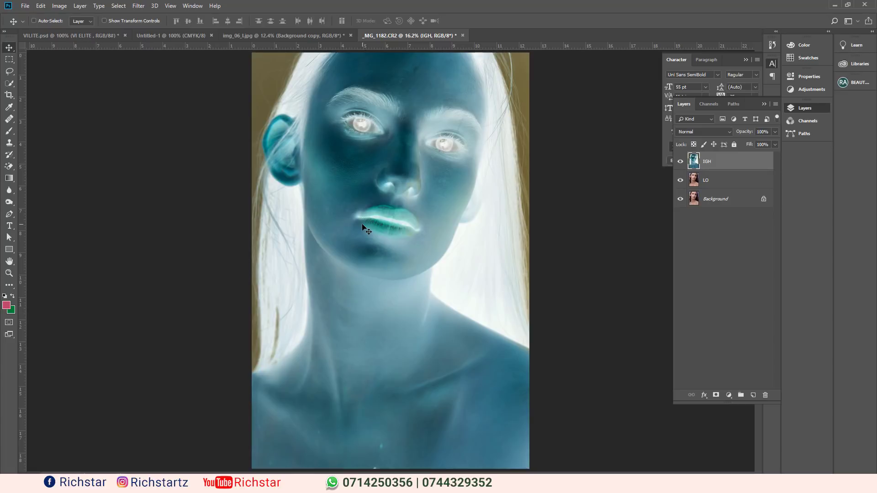
# Apply Filter > Other > High Pass with a 24-pixel radius.
pyautogui.click(139, 8)
pyautogui.moveTo(237, 185)
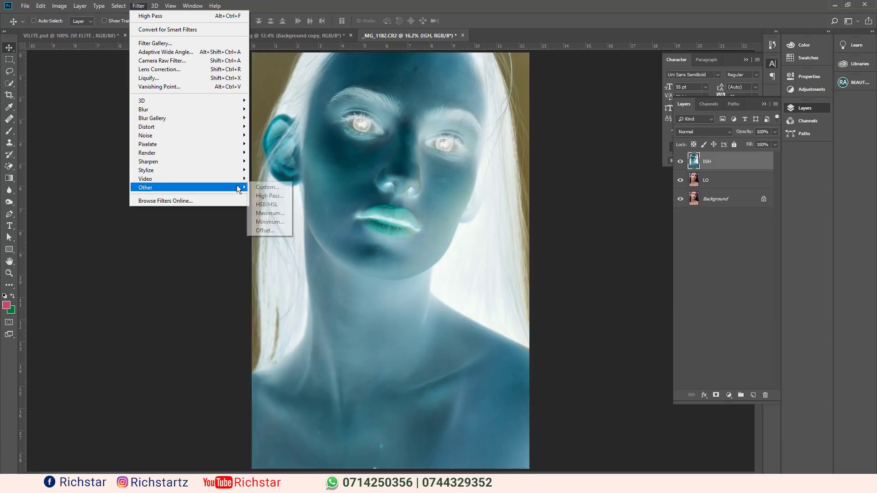
pyautogui.click(280, 196)
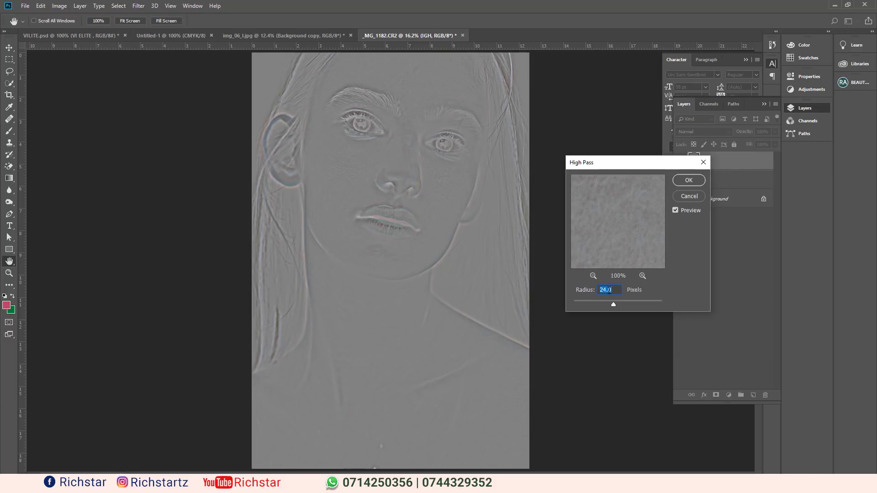
pyautogui.click(680, 180)
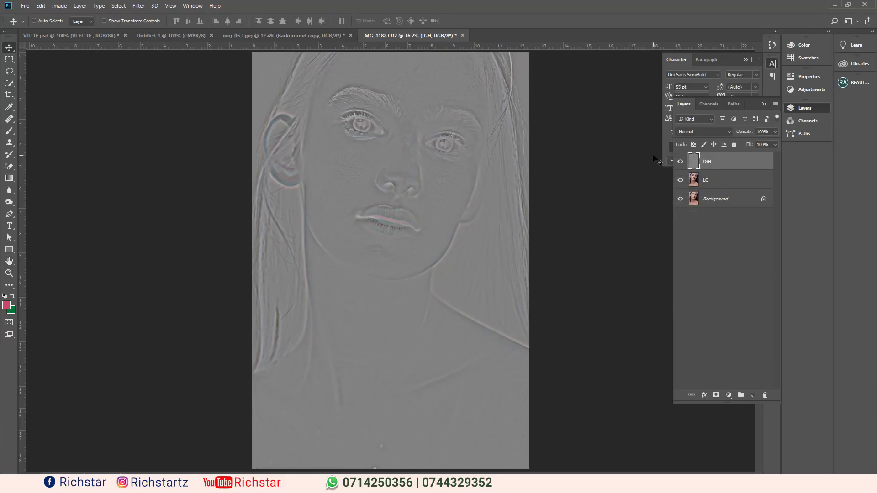
# Blur the IGH layer with a 6.0-pixel Gaussian Blur and set its blend mode to Vivid Light.
pyautogui.click(138, 6)
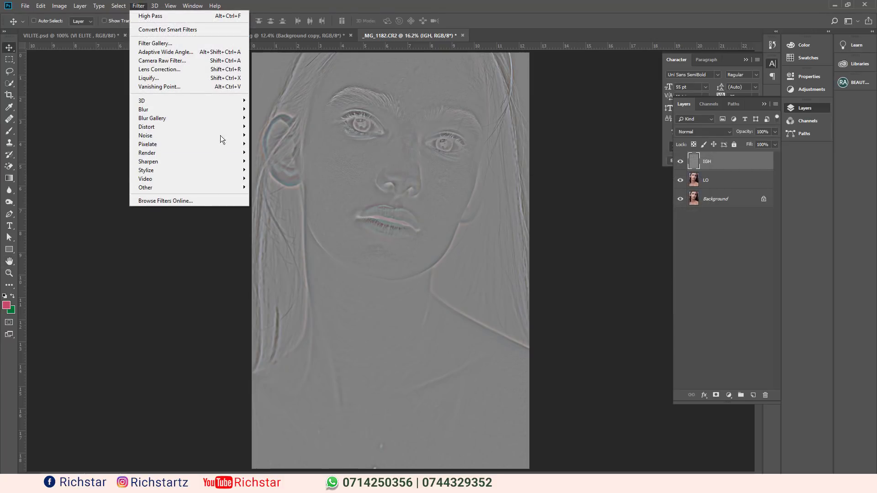
pyautogui.moveTo(227, 110)
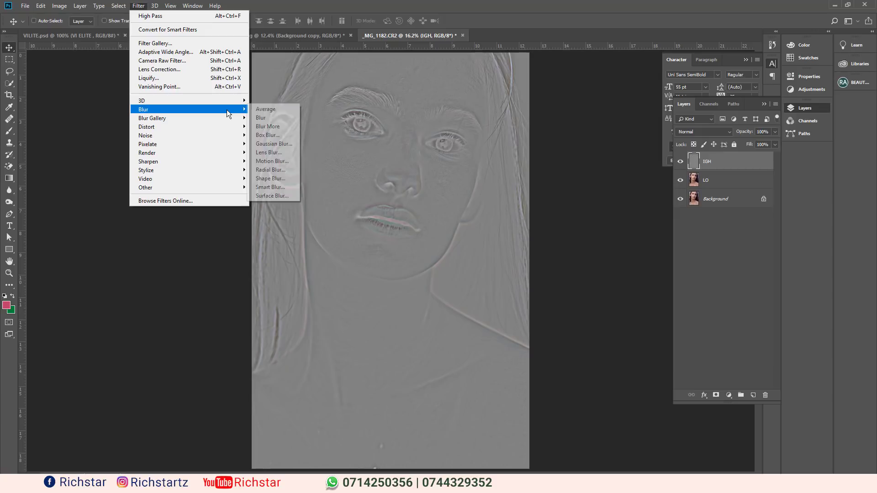
pyautogui.click(273, 144)
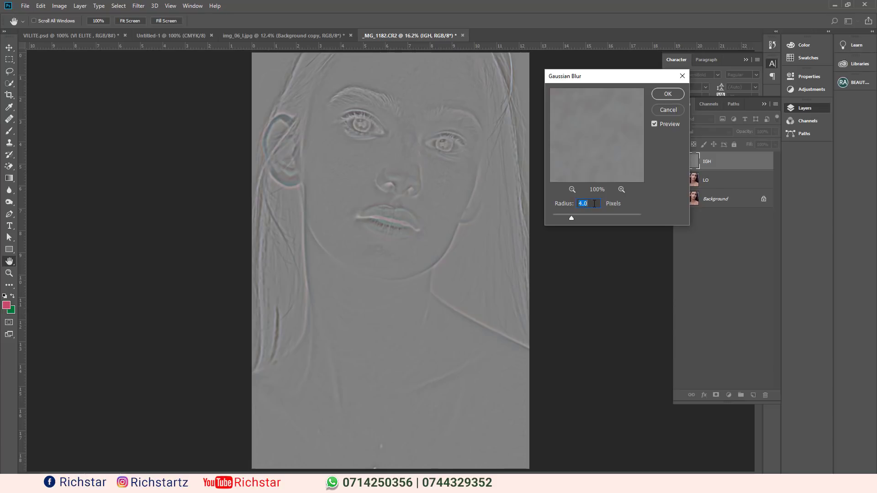
pyautogui.click(666, 94)
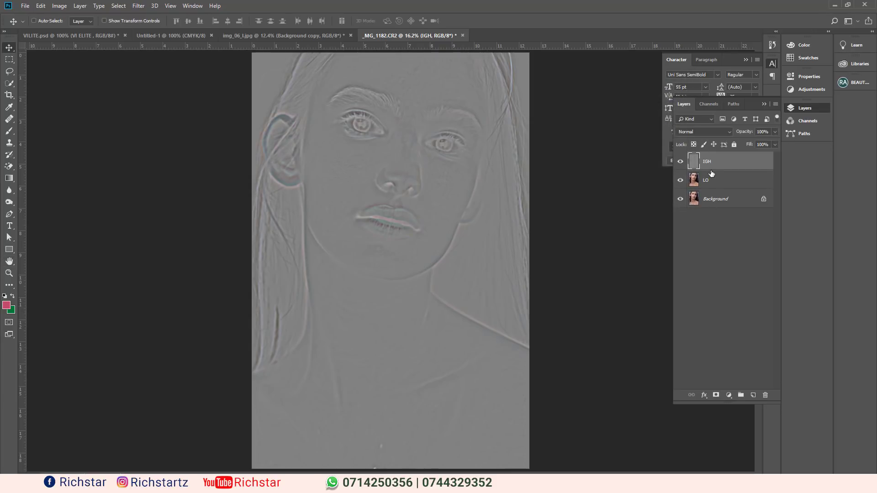
pyautogui.click(691, 128)
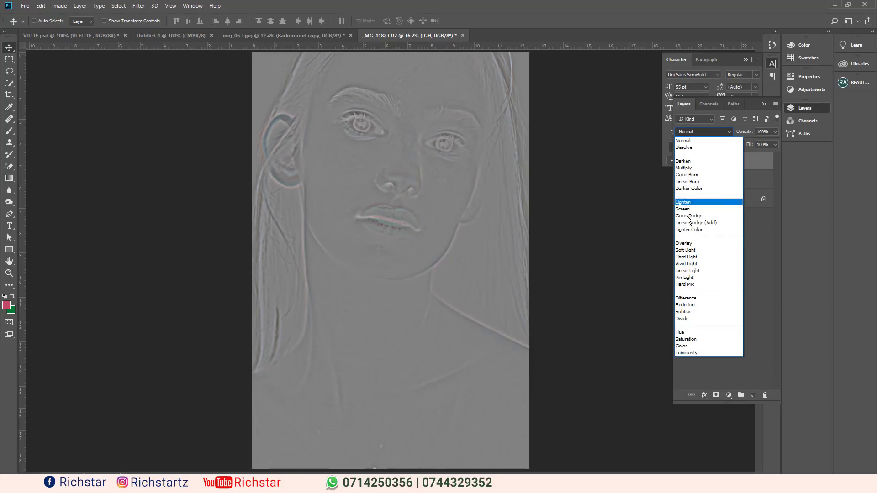
pyautogui.click(690, 264)
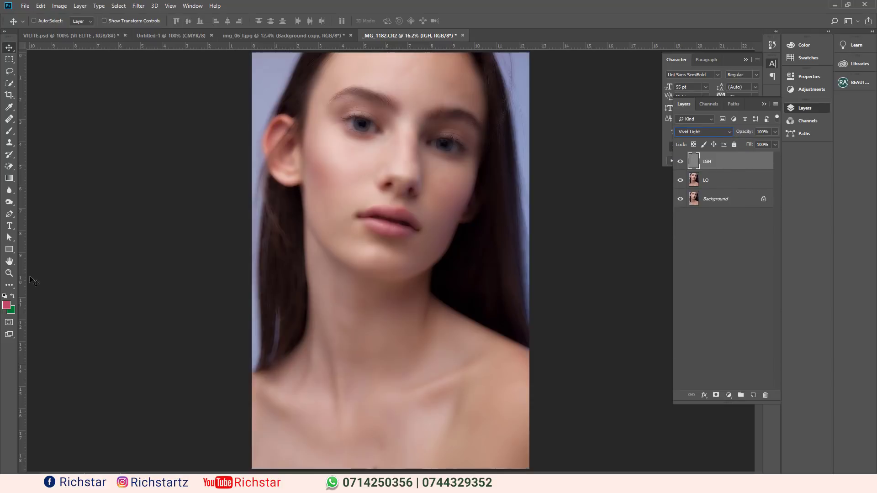
pyautogui.click(9, 273)
pyautogui.moveTo(420, 207); pyautogui.dragTo(442, 205)
pyautogui.click(405, 196)
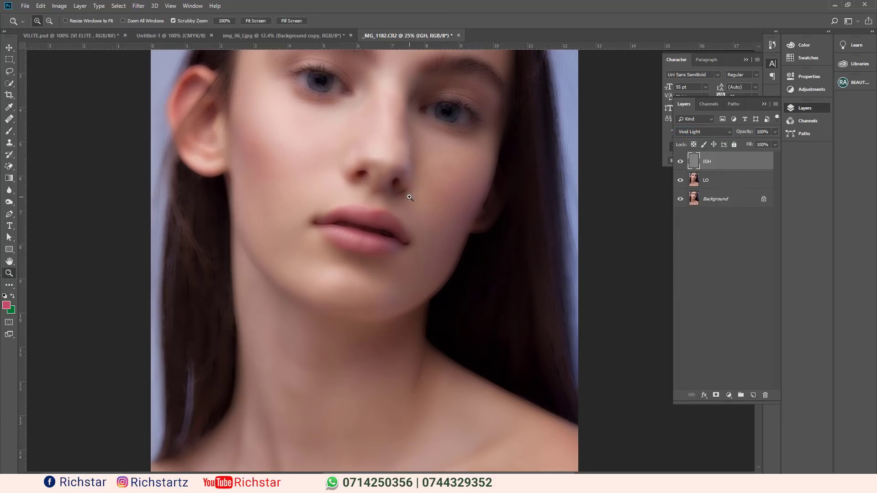
pyautogui.click(411, 196)
pyautogui.click(686, 131)
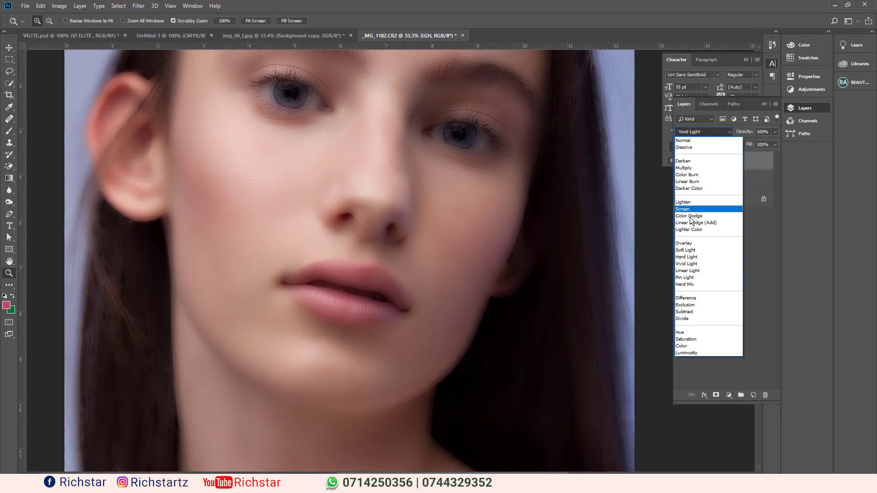
pyautogui.click(693, 264)
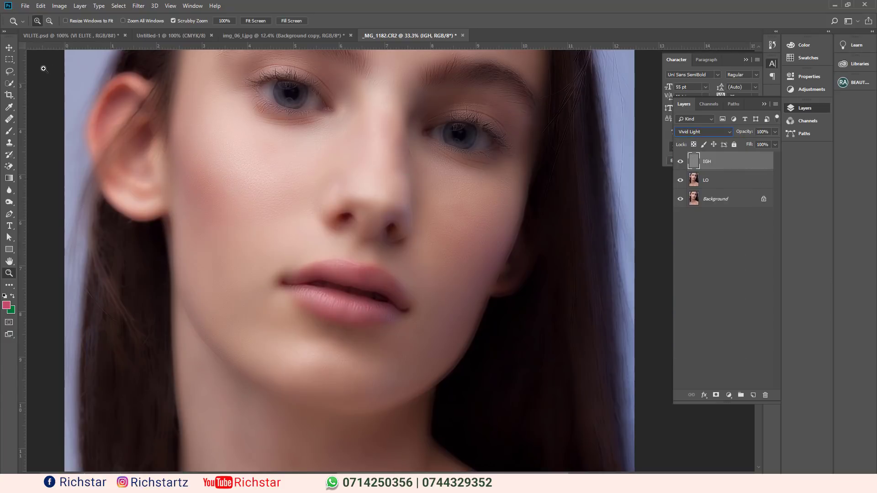
pyautogui.click(14, 48)
pyautogui.scroll(4, 358, 170)
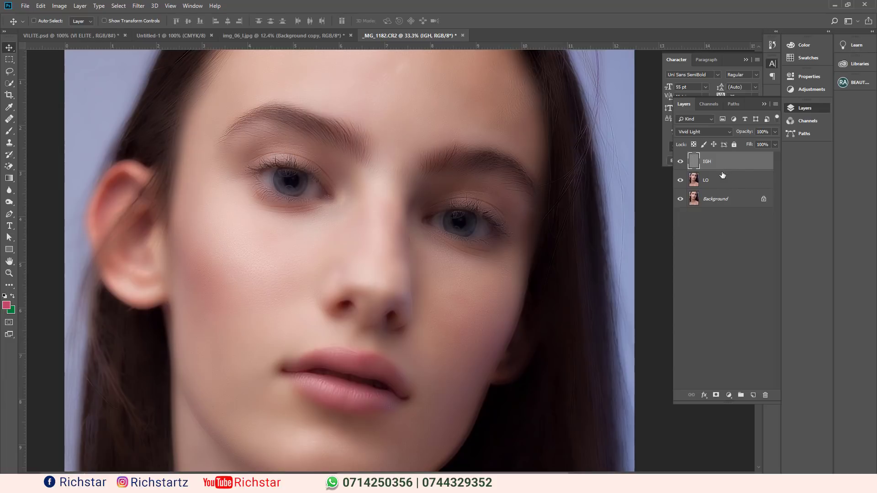
# Add a black layer mask to IGH and select the Brush tool.
pyautogui.keyDown('alt'); pyautogui.click(715, 395); pyautogui.keyUp('alt')
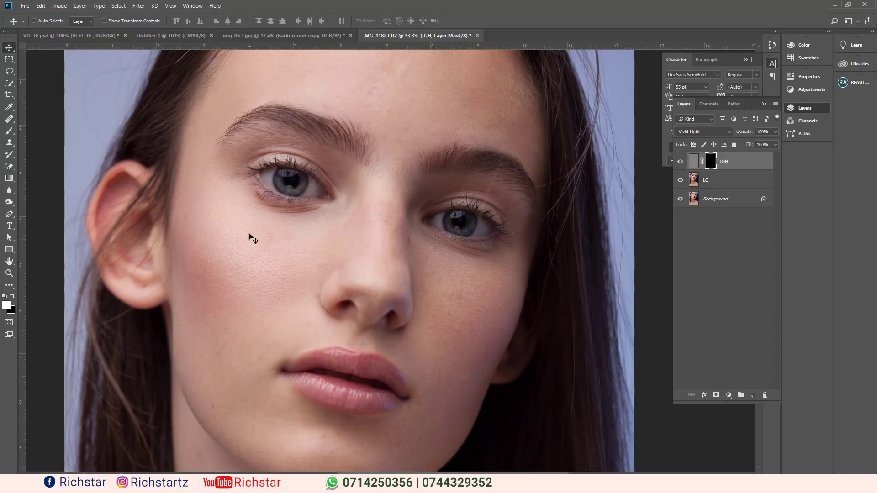
pyautogui.scroll(2, 253, 239)
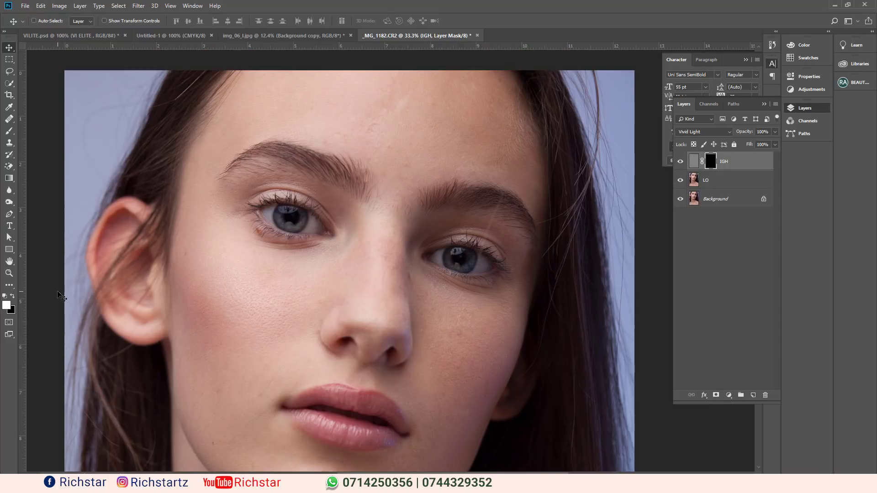
pyautogui.click(8, 304)
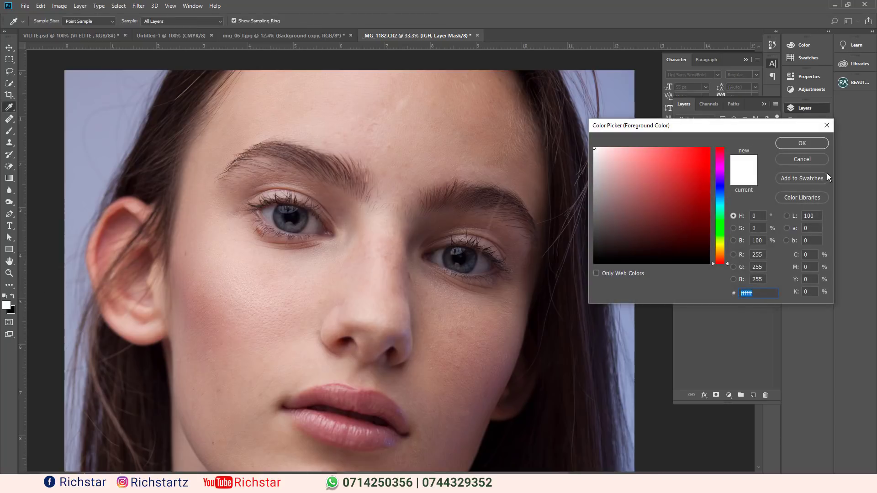
pyautogui.click(807, 159)
pyautogui.scroll(4, 260, 239)
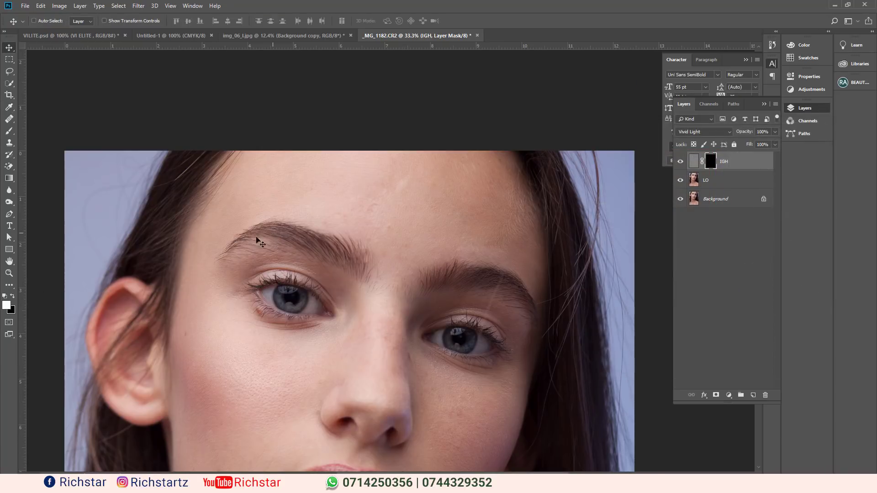
pyautogui.click(9, 131)
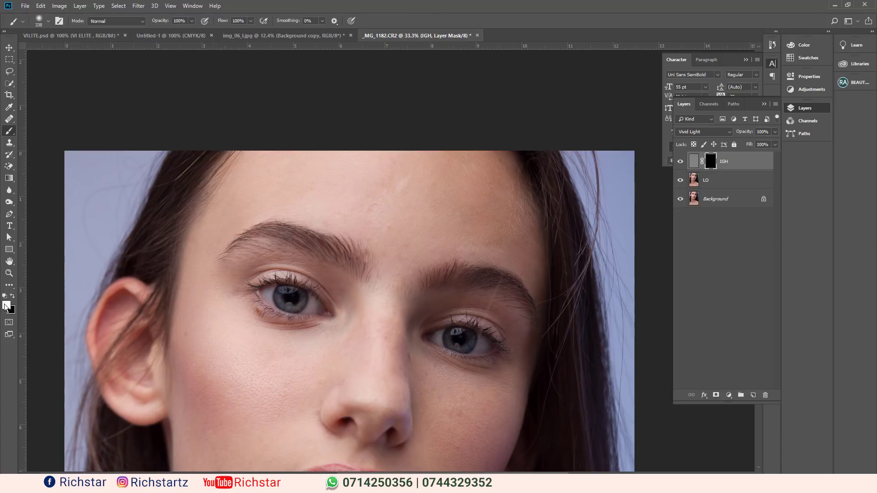
# Paint white on the mask along the jawline to reveal the smoothing.
pyautogui.scroll(2, 411, 244)
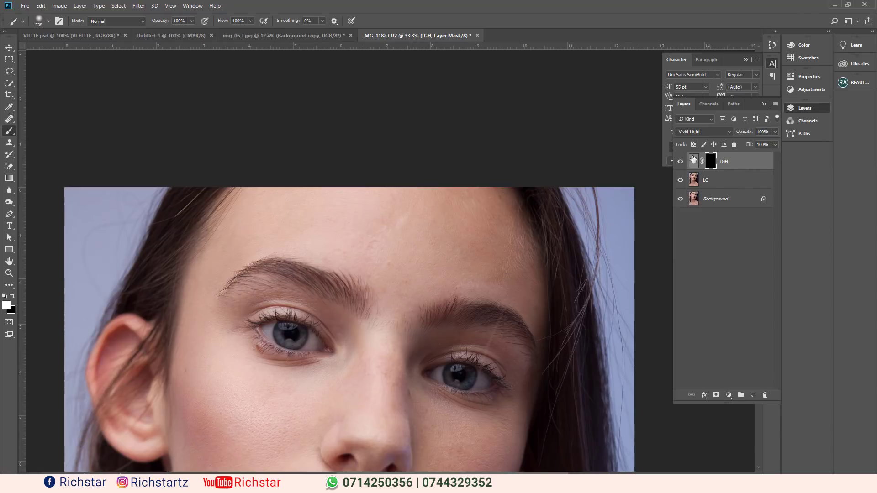
pyautogui.scroll(-5, 411, 255)
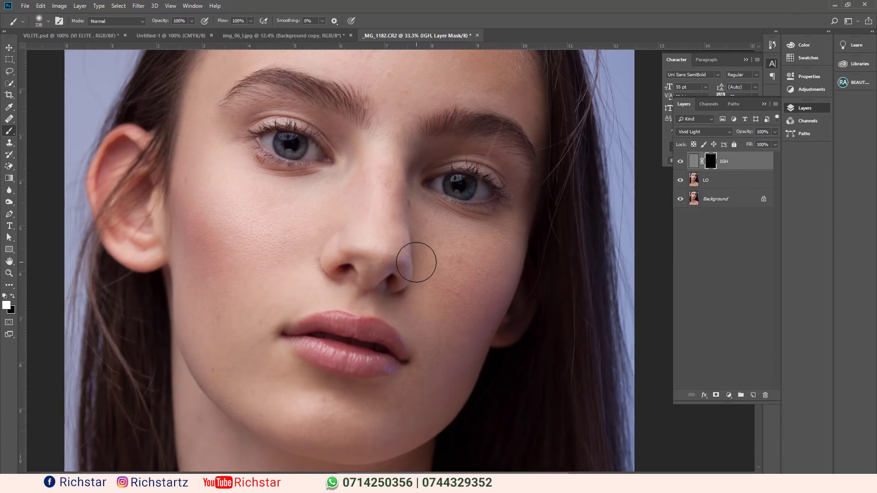
pyautogui.scroll(-1, 379, 292)
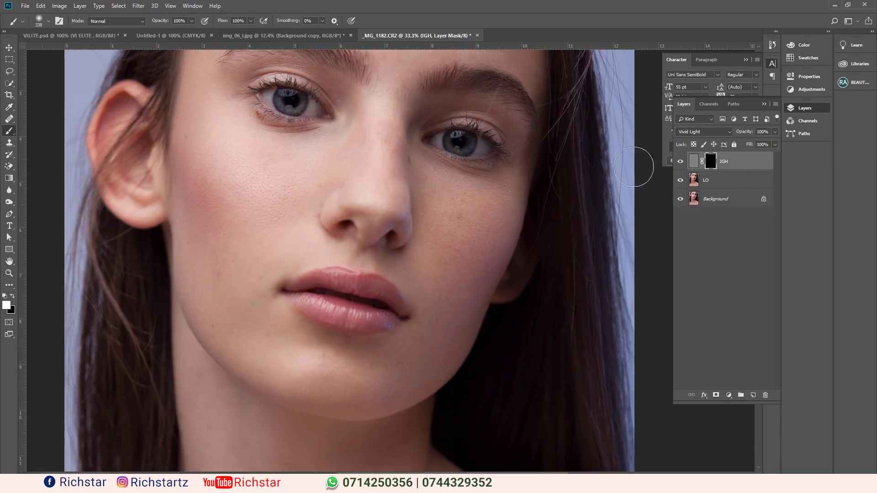
pyautogui.scroll(-2, 205, 169)
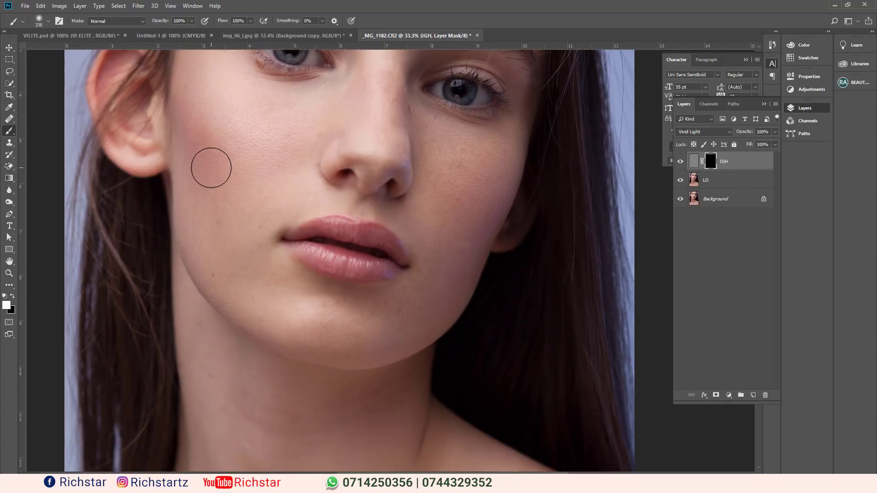
pyautogui.scroll(2, 212, 166)
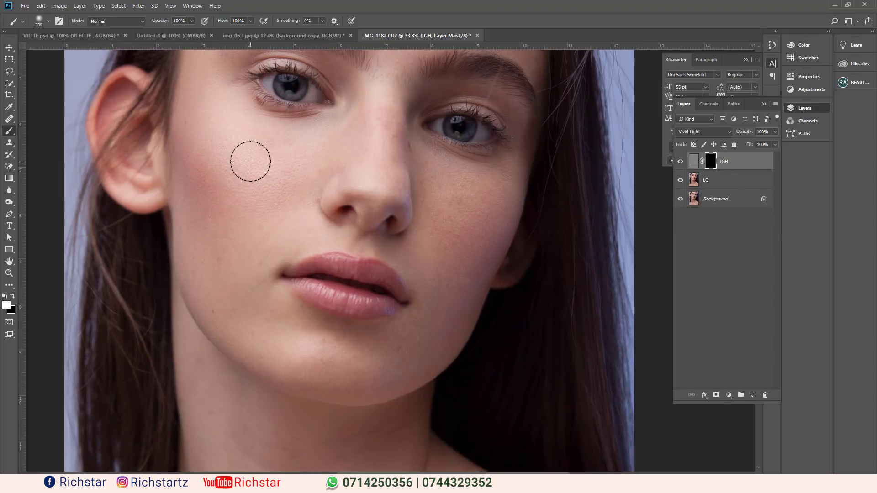
pyautogui.scroll(1, 248, 159)
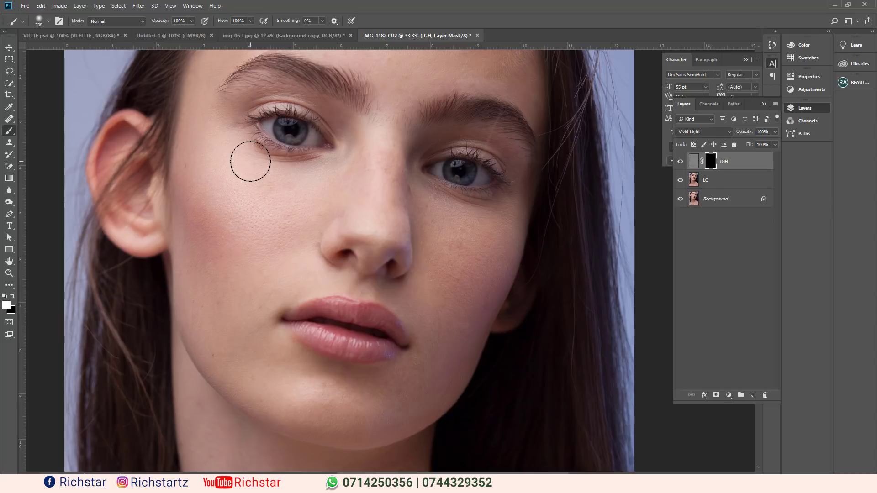
pyautogui.scroll(-2, 251, 161)
pyautogui.scroll(1, 232, 122)
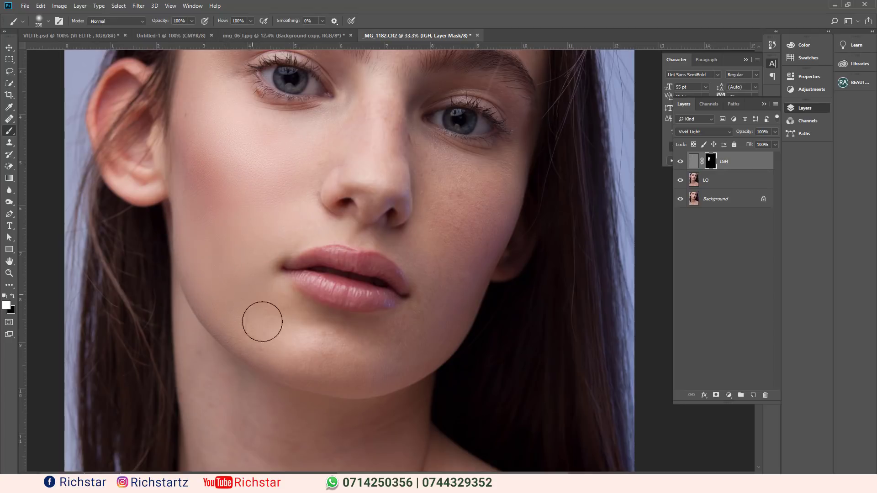
pyautogui.moveTo(262, 319)
pyautogui.mouseDown()
pyautogui.moveTo(344, 352)
pyautogui.moveTo(377, 348)
pyautogui.mouseUp()
pyautogui.scroll(5, 382, 166)
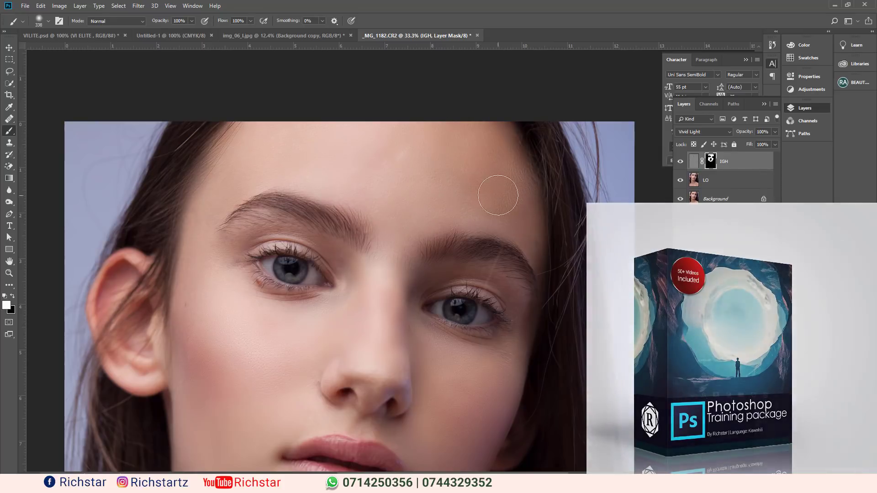
# Shrink the brush to 196 pixels, swapping paint between black and white.
pyautogui.press('x')
pyautogui.click(48, 21)
pyautogui.moveTo(69, 32); pyautogui.dragTo(50, 32)
pyautogui.press('Return')
pyautogui.scroll(-1, 324, 221)
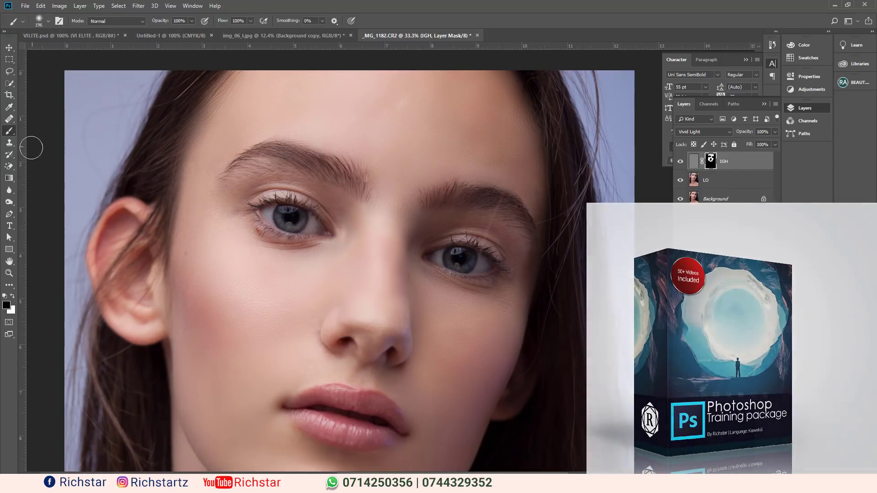
pyautogui.press('x')
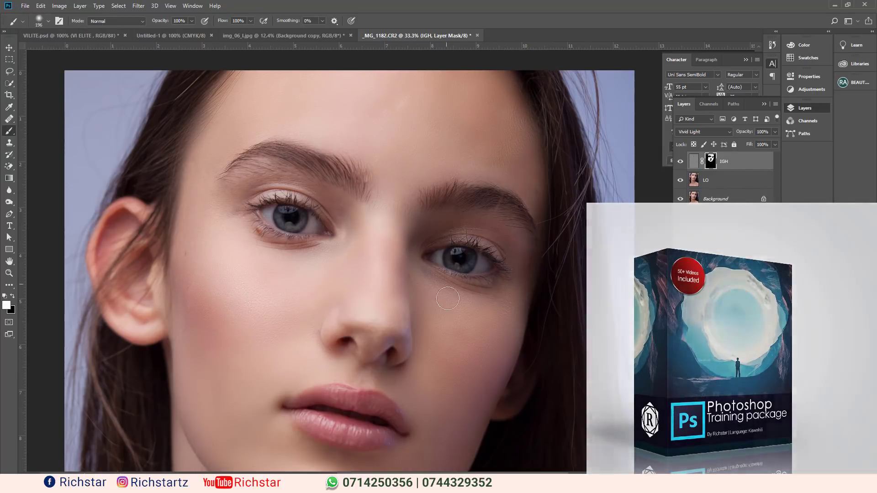
# Scroll around the portrait to review the masked skin smoothing.
pyautogui.scroll(-5, 225, 342)
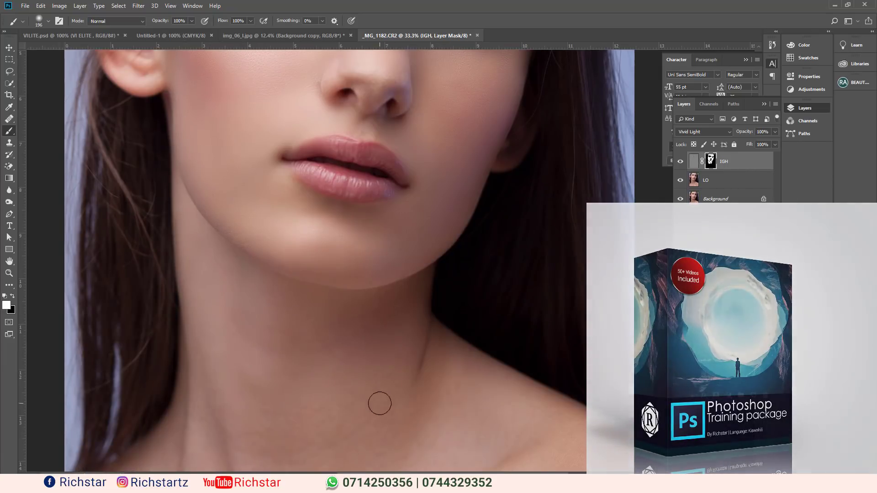
pyautogui.scroll(-3, 256, 260)
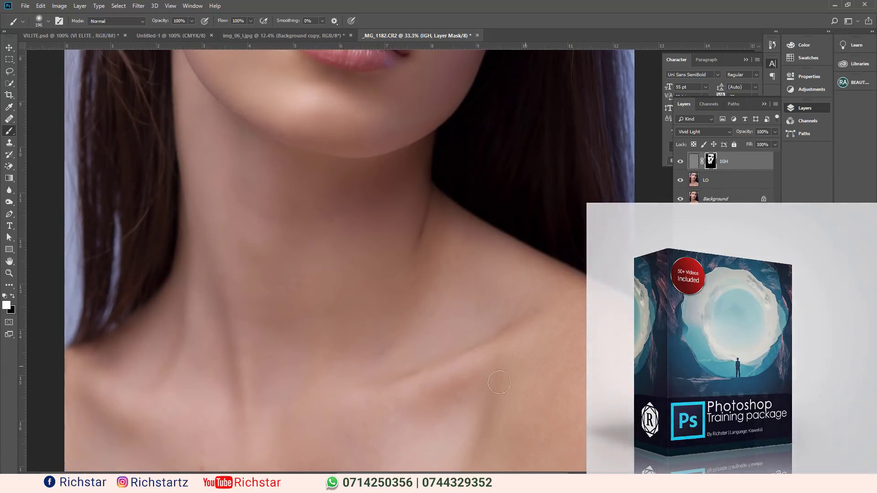
pyautogui.scroll(2, 404, 303)
pyautogui.scroll(5, 403, 303)
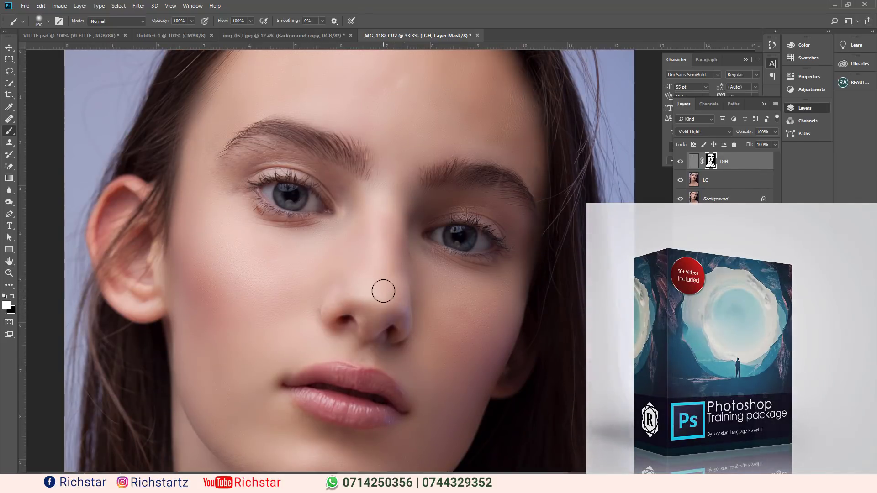
pyautogui.scroll(1, 384, 241)
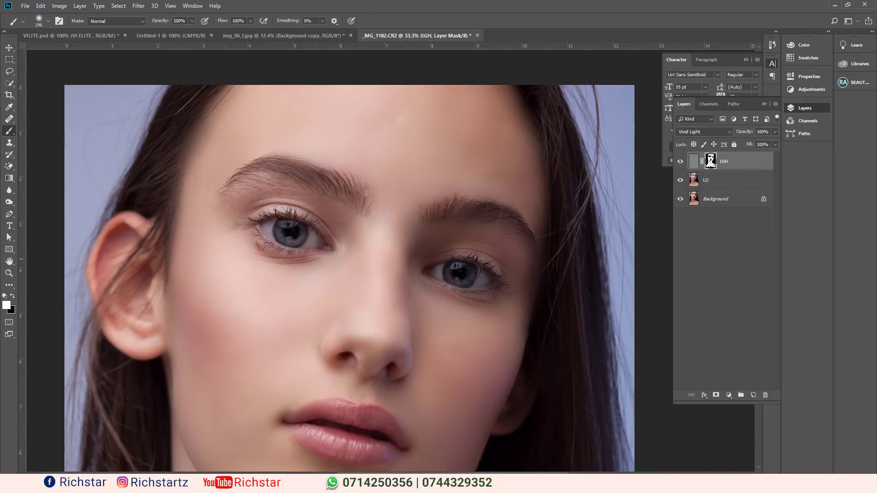
pyautogui.scroll(-3, 350, 270)
pyautogui.scroll(-1, 351, 270)
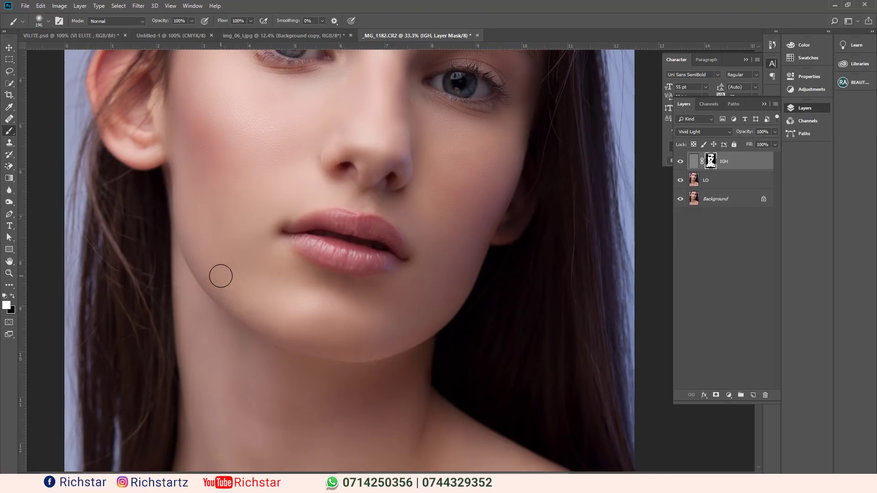
pyautogui.scroll(2, 346, 322)
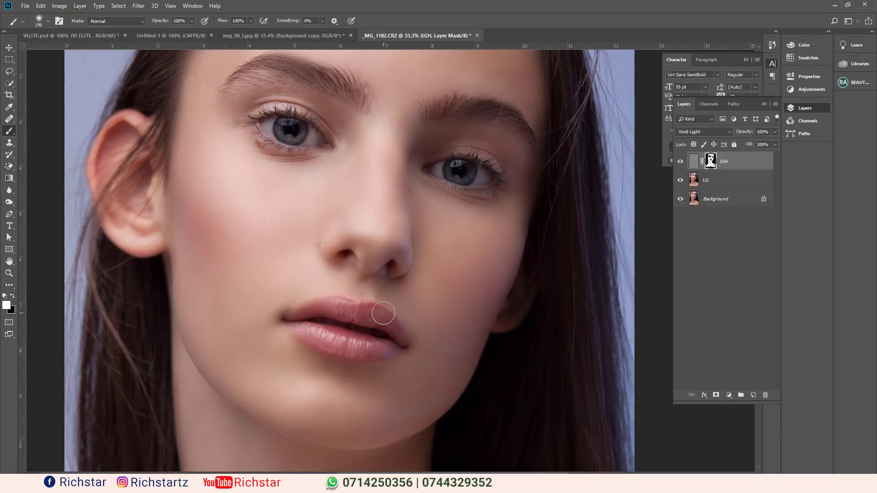
pyautogui.scroll(2, 384, 313)
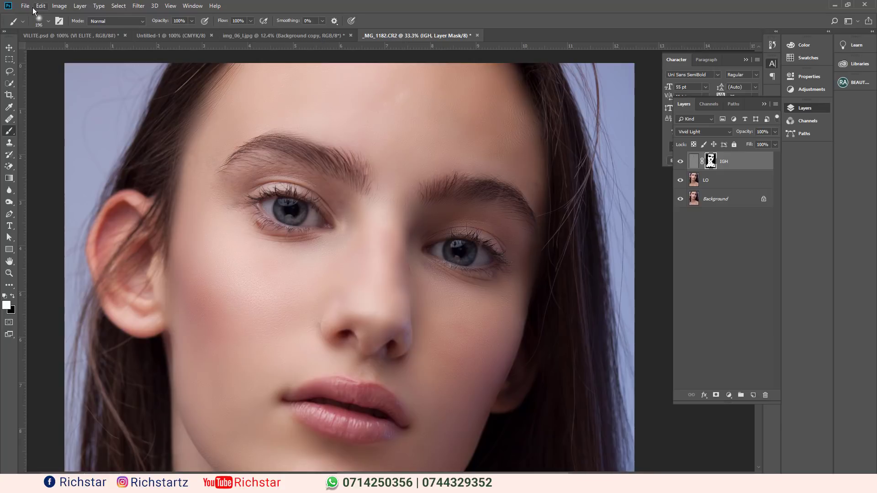
# Select the Dodge Tool from the toning tools group.
pyautogui.click(12, 206)
pyautogui.click(36, 204)
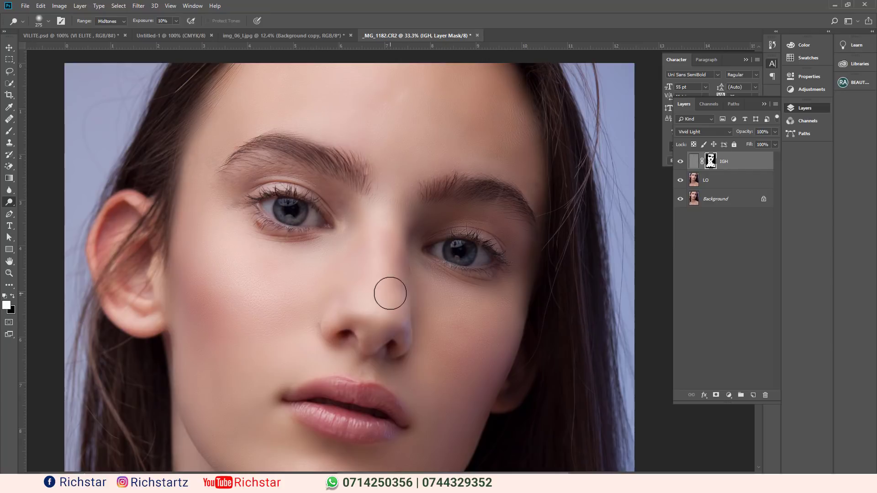
pyautogui.click(10, 204)
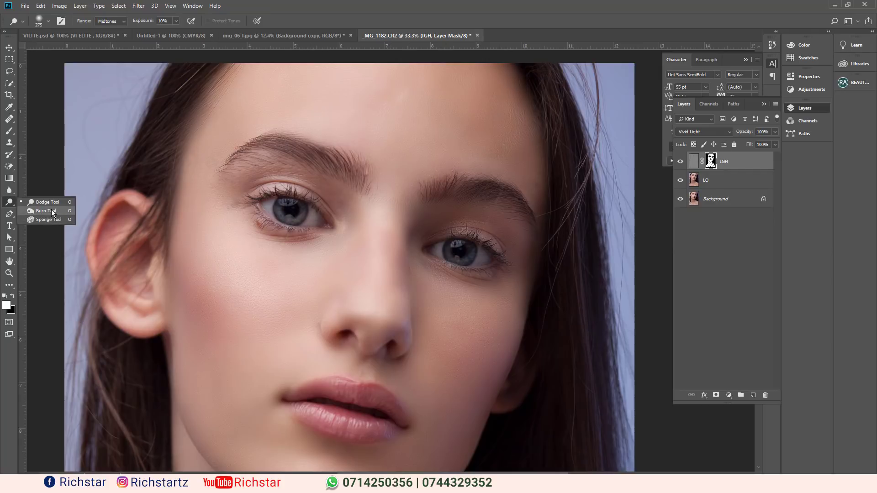
pyautogui.press('Escape')
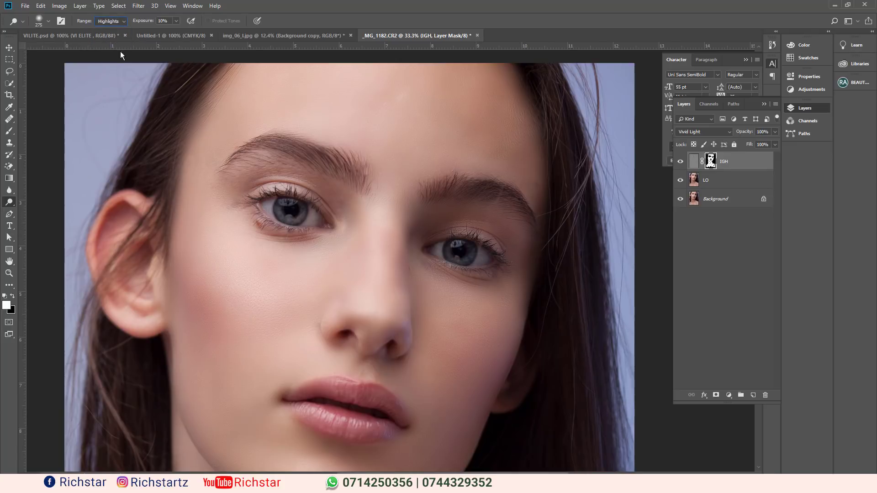
# Select the LO layer and try a dodge stroke on the nose bridge, then undo it.
pyautogui.click(176, 21)
pyautogui.click(696, 179)
pyautogui.click(695, 179)
pyautogui.moveTo(387, 201); pyautogui.dragTo(398, 327)
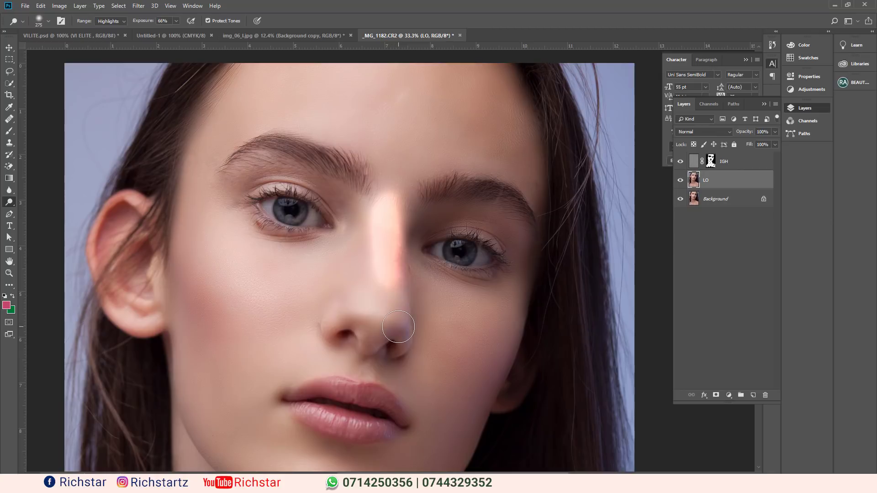
pyautogui.hotkey('ctrl', 'z')
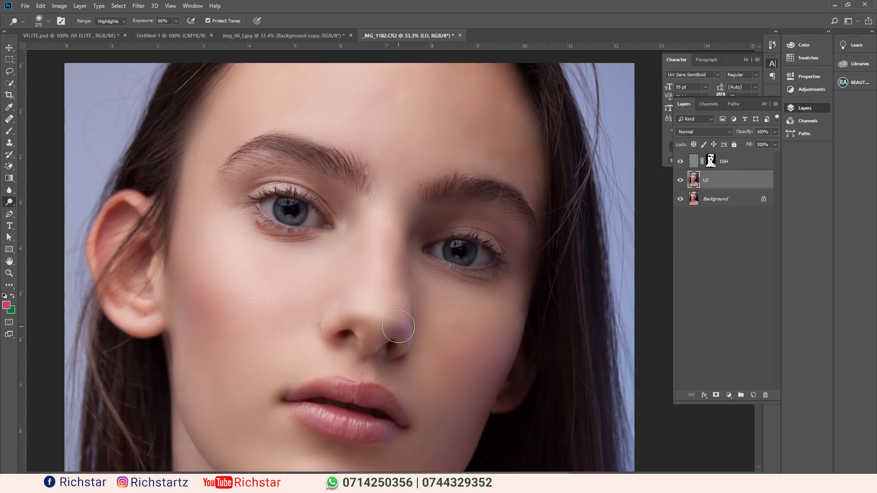
# Limit dodging to Midtones, undo a second nose test stroke, and select the Exposure value for 15%.
pyautogui.click(122, 23)
pyautogui.click(118, 37)
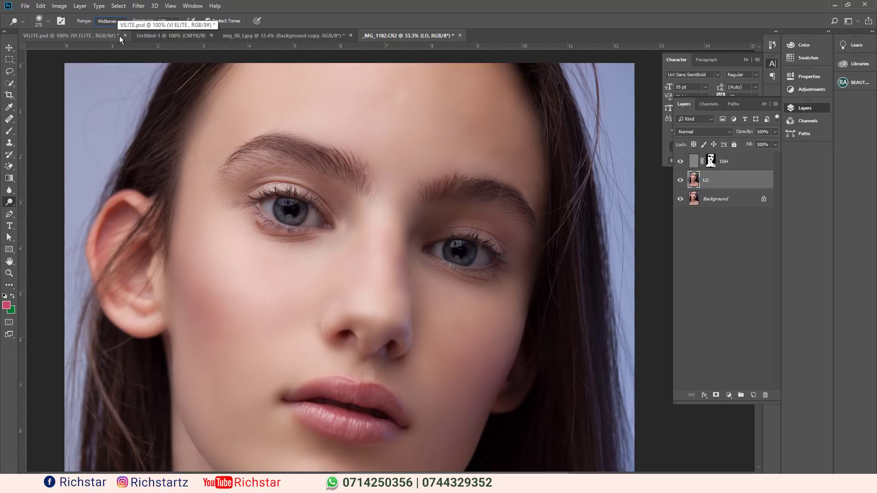
pyautogui.moveTo(397, 201); pyautogui.dragTo(393, 279)
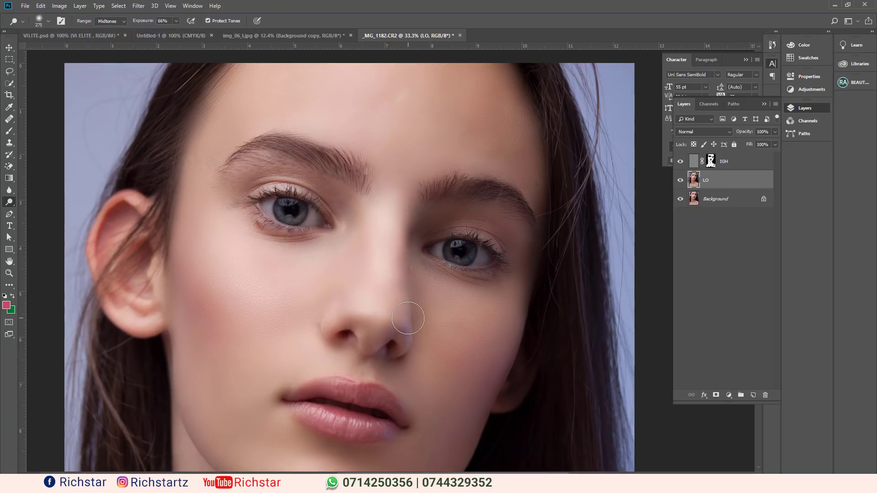
pyautogui.hotkey('ctrl', 'z')
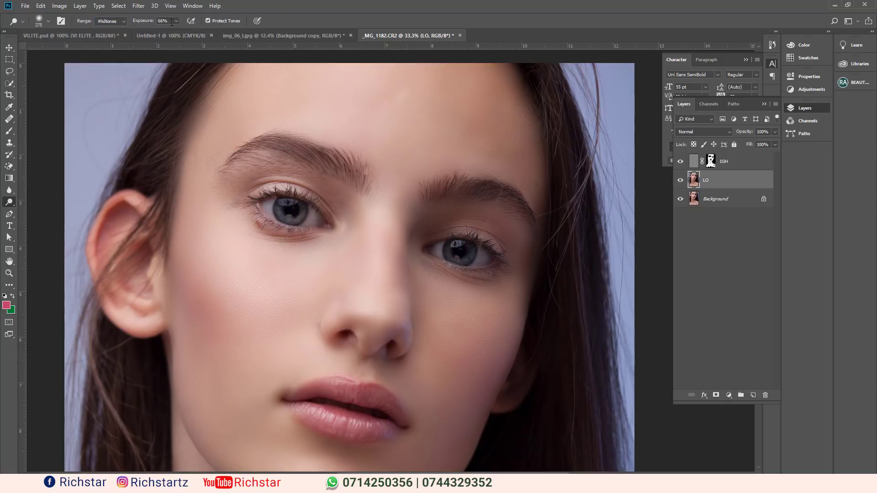
pyautogui.click(171, 22)
# Add a new empty layer above IGH and set up a 20 px brush with the whole portrait in view.
pyautogui.click(734, 159)
pyautogui.click(753, 394)
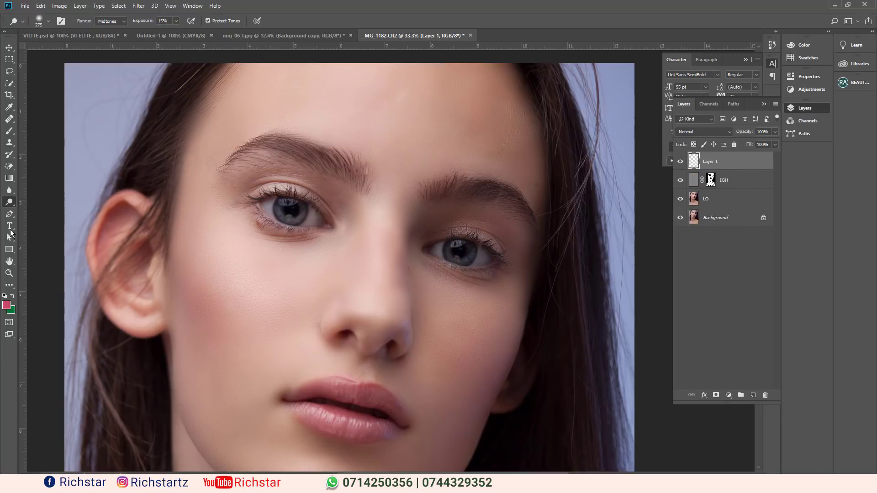
pyautogui.moveTo(12, 130); pyautogui.dragTo(36, 131)
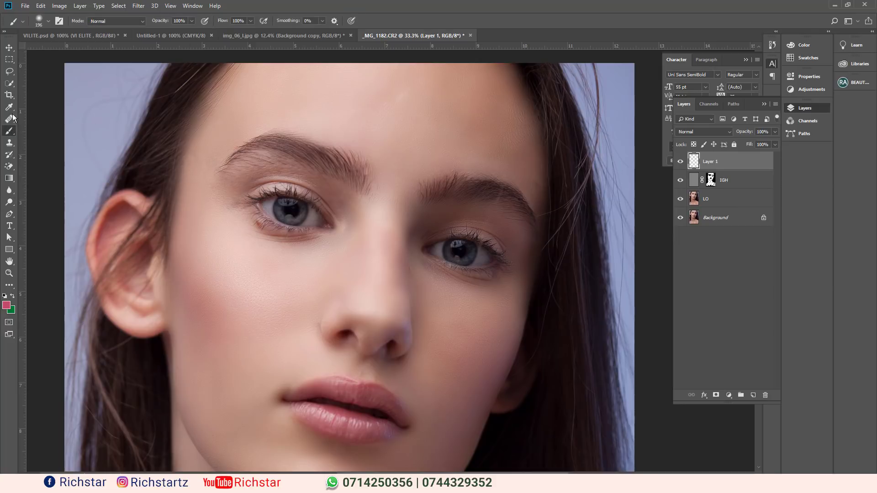
pyautogui.click(48, 21)
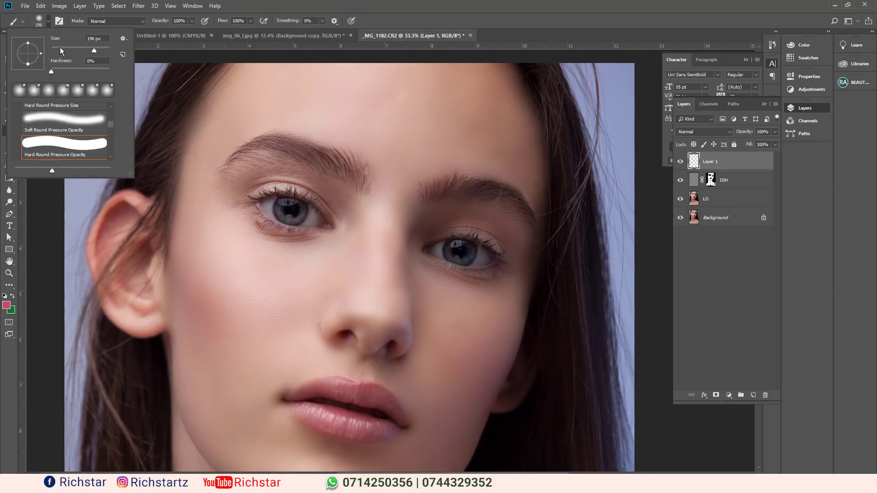
pyautogui.moveTo(60, 47); pyautogui.dragTo(57, 46)
pyautogui.click(505, 36)
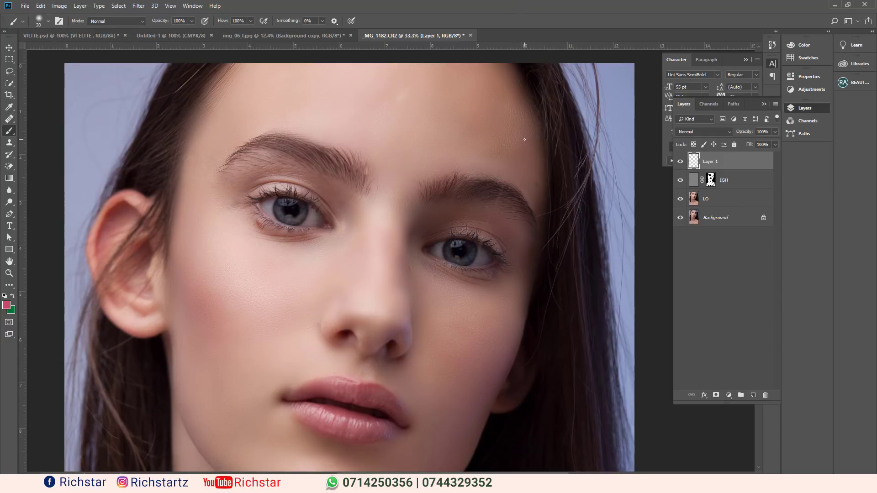
pyautogui.hotkey('ctrl', '0')
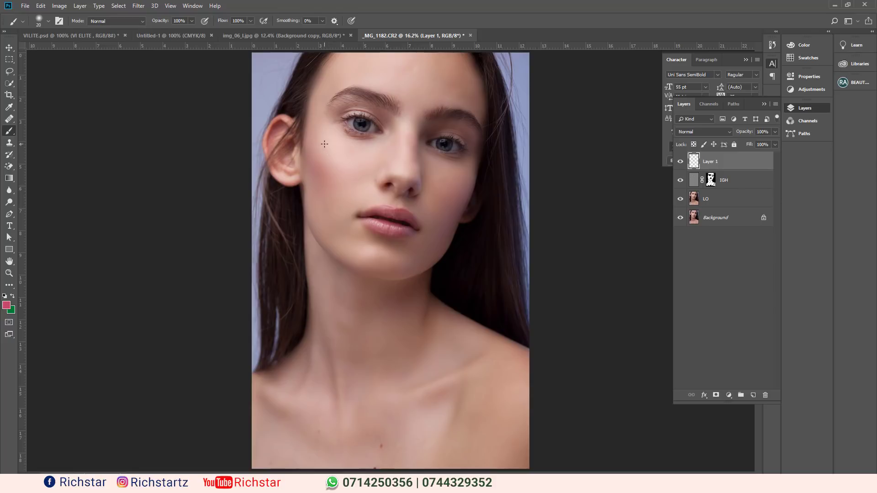
# Paint red guide strokes on the cheek, forehead, nose side, neck, both collarbones and jawline.
pyautogui.moveTo(340, 140)
pyautogui.mouseDown()
pyautogui.moveTo(330, 181)
pyautogui.moveTo(353, 145)
pyautogui.mouseUp()
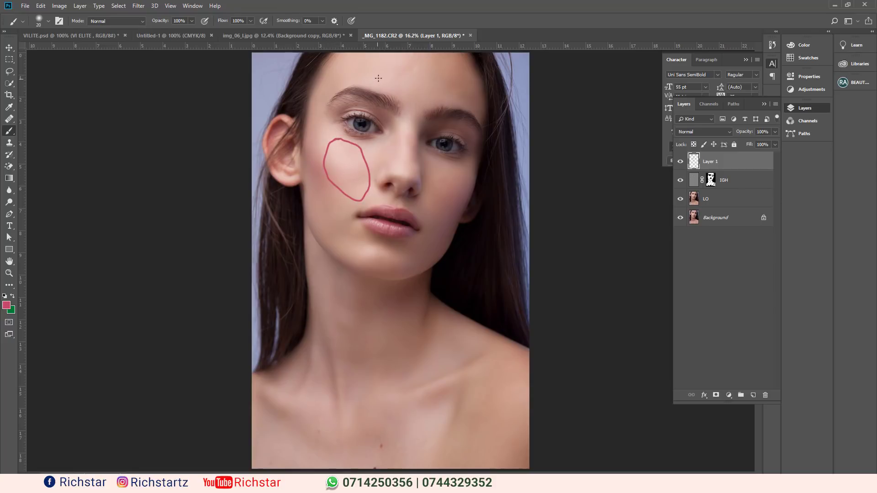
pyautogui.moveTo(383, 46)
pyautogui.mouseDown()
pyautogui.moveTo(362, 54)
pyautogui.moveTo(385, 94)
pyautogui.moveTo(433, 74)
pyautogui.mouseUp()
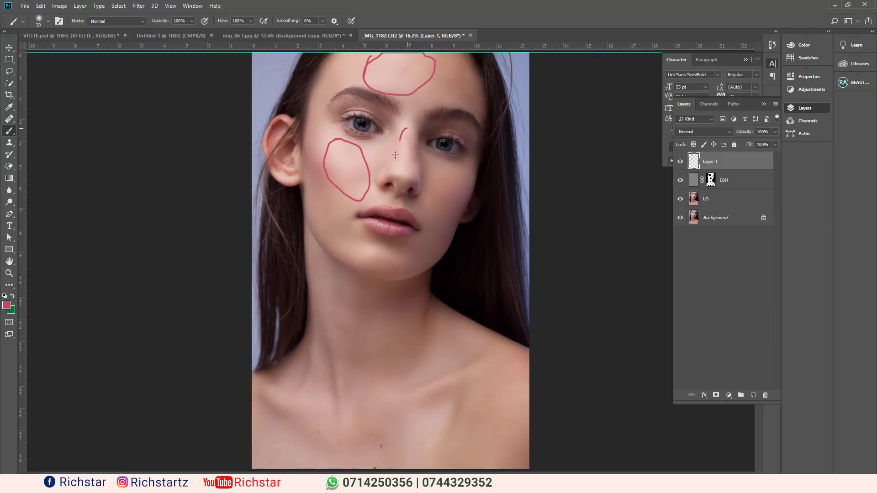
pyautogui.moveTo(395, 154); pyautogui.dragTo(405, 188)
pyautogui.moveTo(335, 366); pyautogui.dragTo(344, 420)
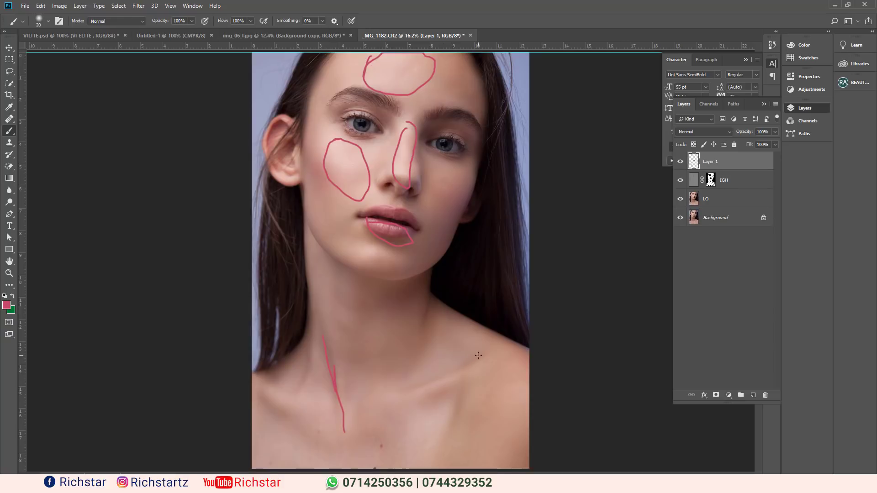
pyautogui.moveTo(479, 355)
pyautogui.mouseDown()
pyautogui.moveTo(445, 381)
pyautogui.moveTo(400, 396)
pyautogui.moveTo(457, 371)
pyautogui.moveTo(435, 439)
pyautogui.mouseUp()
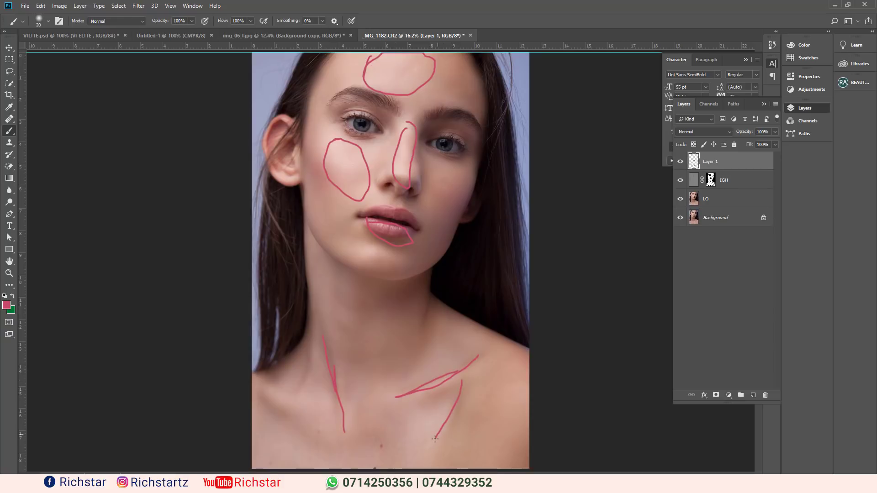
pyautogui.moveTo(264, 402); pyautogui.dragTo(308, 435)
pyautogui.moveTo(310, 309); pyautogui.dragTo(303, 381)
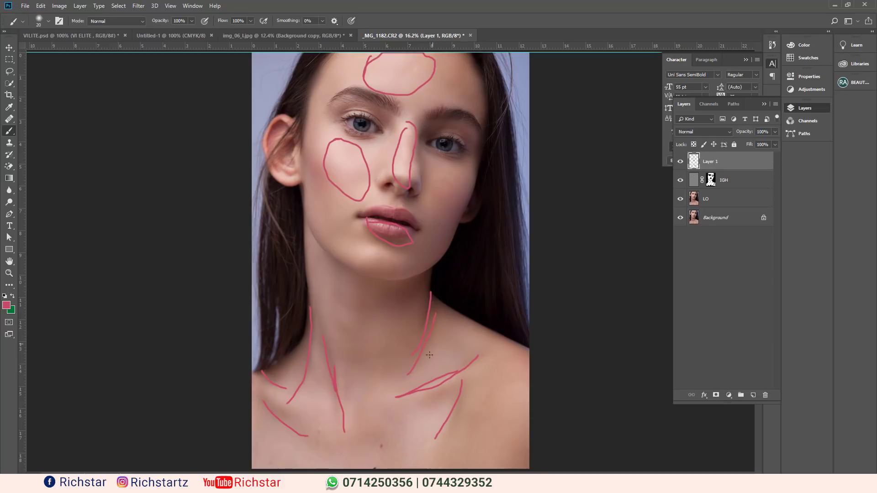
pyautogui.moveTo(432, 345); pyautogui.dragTo(403, 388)
pyautogui.moveTo(433, 265); pyautogui.dragTo(374, 289)
# Delete the guide-stroke layer and zoom in slightly on the face.
pyautogui.press('Delete')
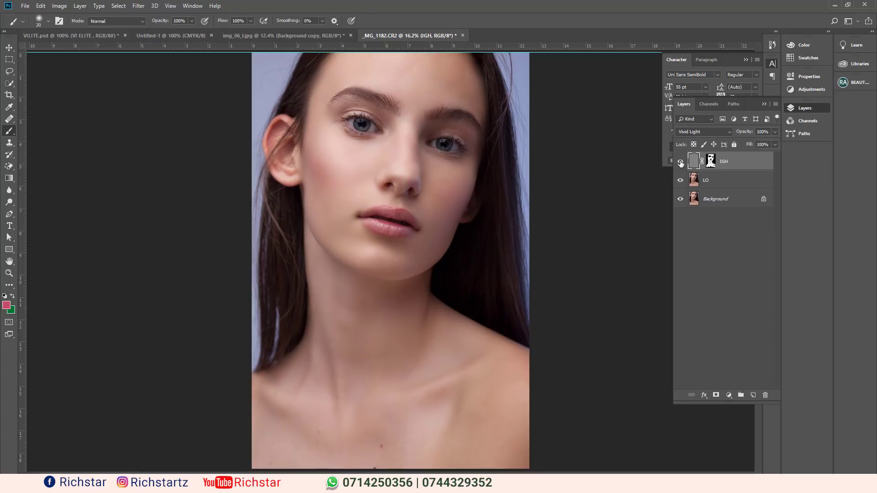
pyautogui.click(11, 276)
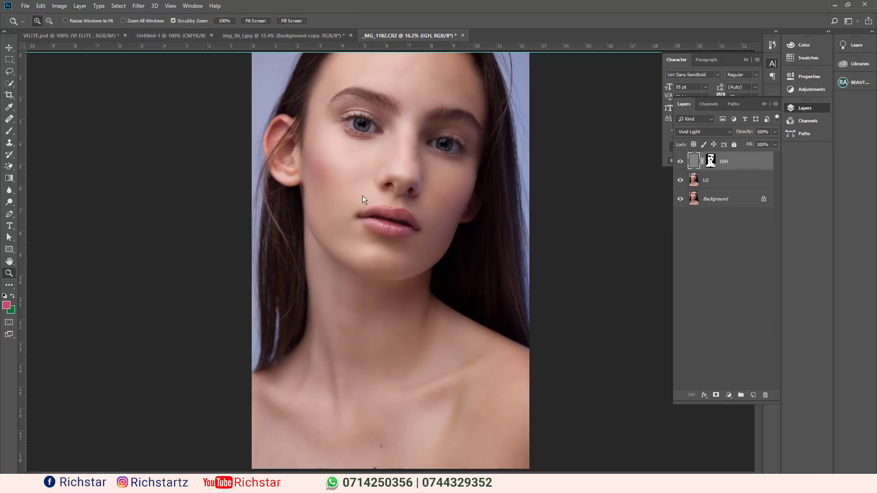
pyautogui.moveTo(362, 195); pyautogui.dragTo(391, 213)
pyautogui.click(391, 214)
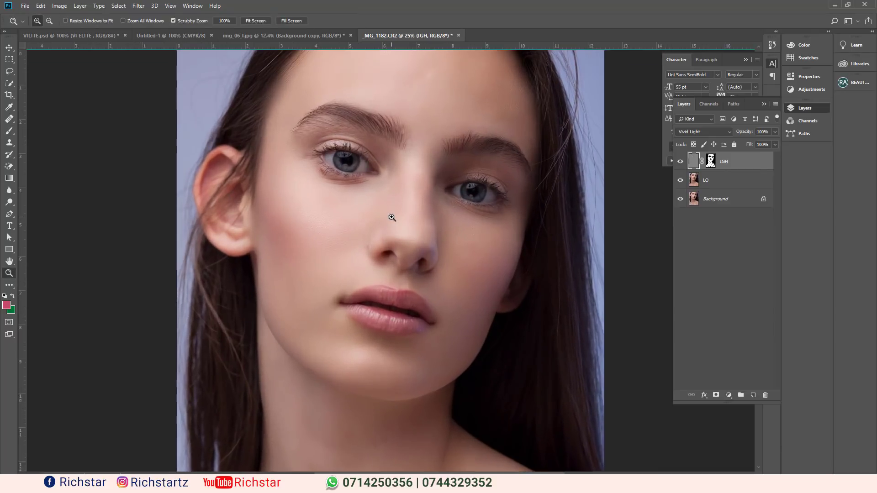
pyautogui.click(393, 217)
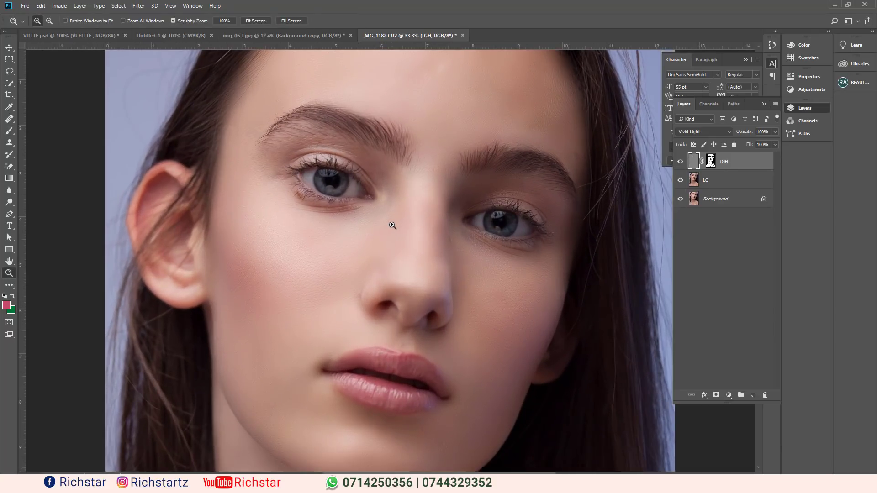
pyautogui.click(11, 202)
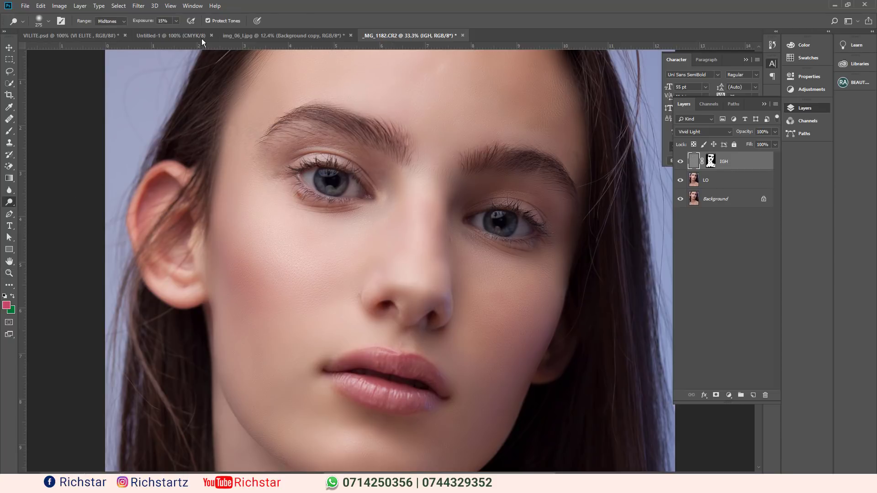
pyautogui.moveTo(417, 166); pyautogui.dragTo(419, 240)
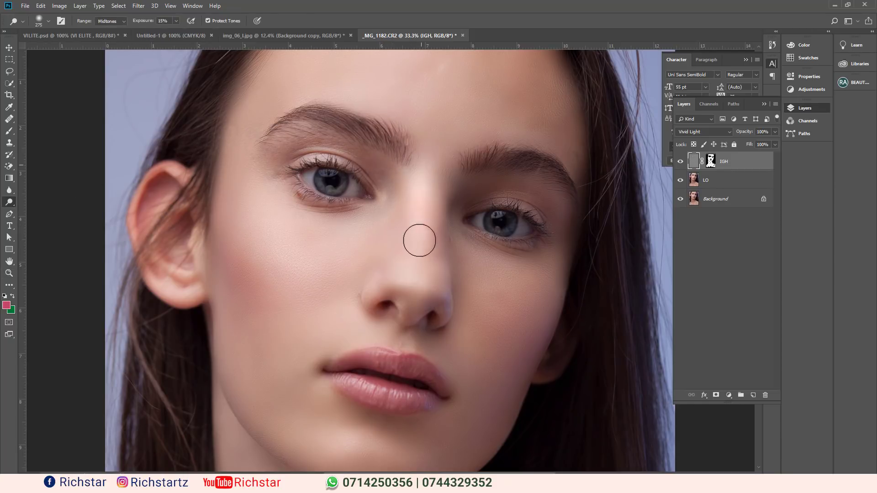
pyautogui.click(41, 6)
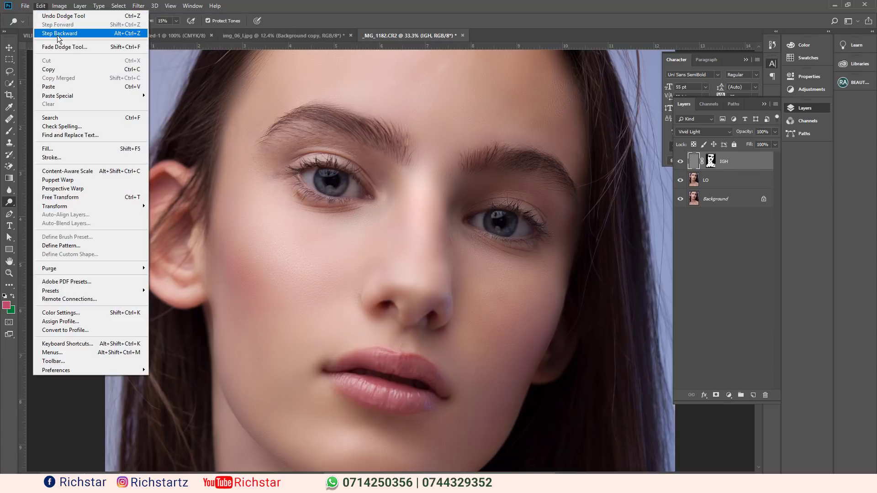
pyautogui.click(59, 33)
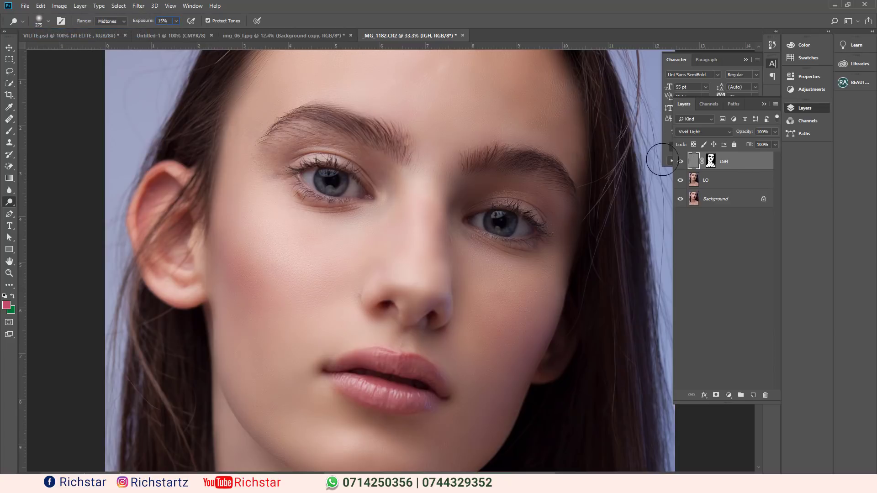
# Select the LO layer and enlarge the Dodge brush to 448 px.
pyautogui.click(705, 181)
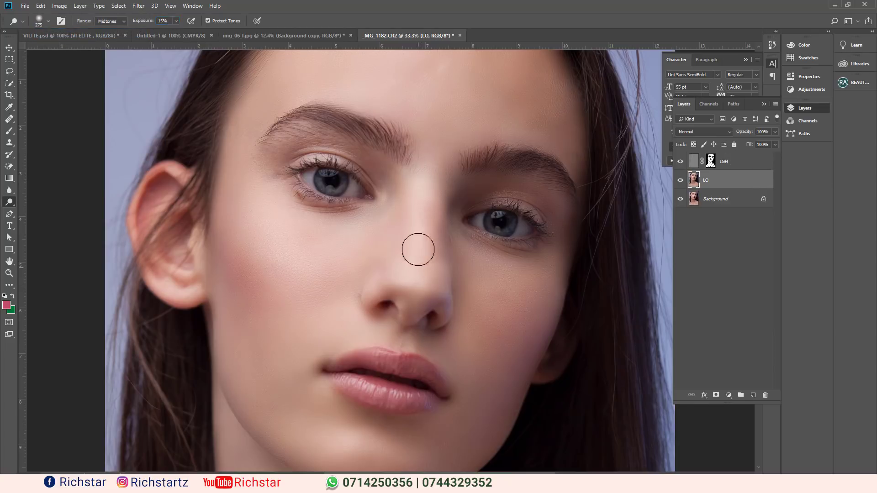
pyautogui.scroll(2, 409, 292)
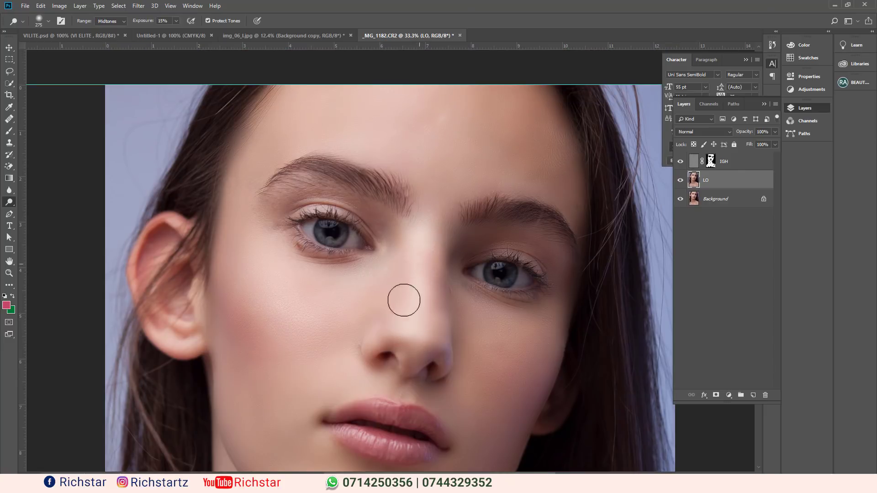
pyautogui.scroll(3, 431, 272)
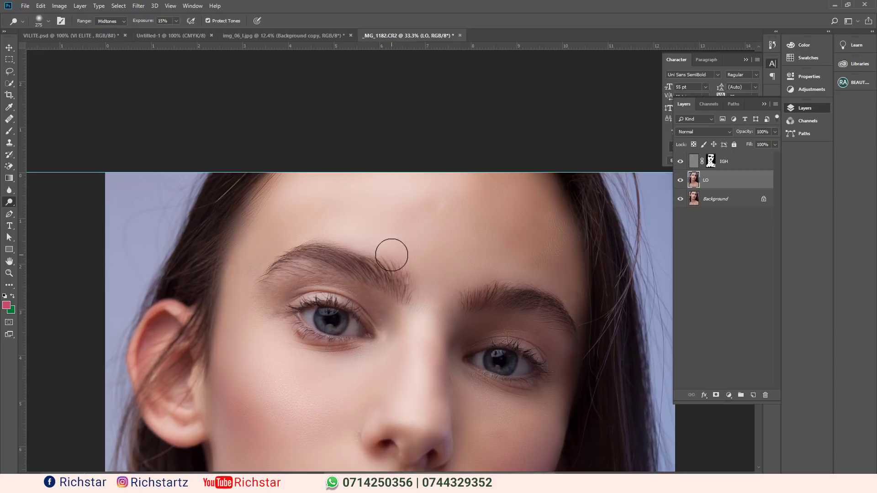
pyautogui.scroll(-5, 390, 251)
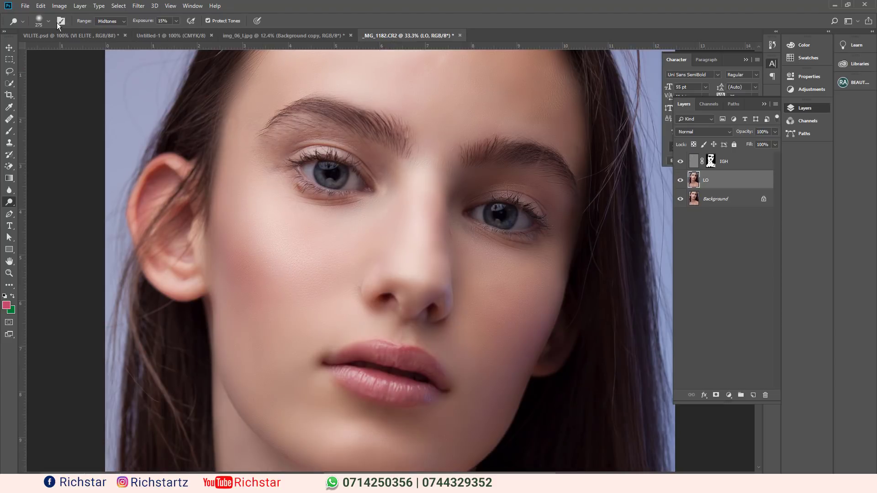
pyautogui.click(40, 22)
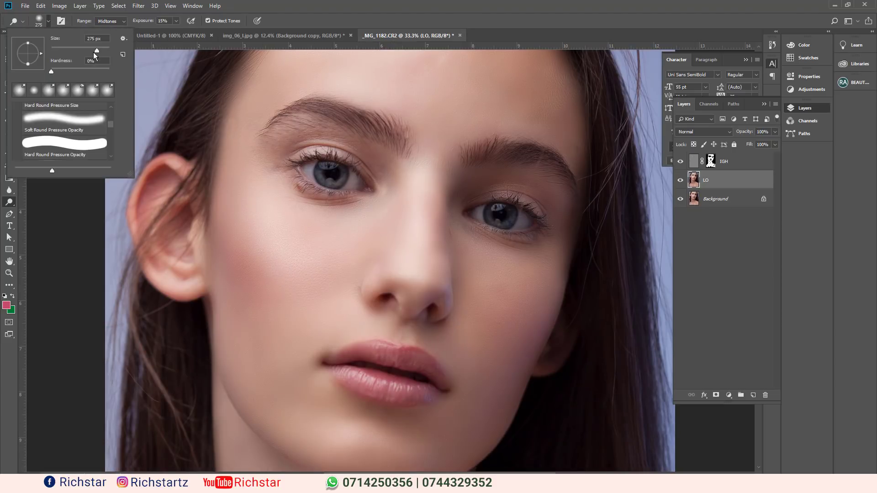
pyautogui.moveTo(100, 51); pyautogui.dragTo(103, 51)
pyautogui.click(272, 249)
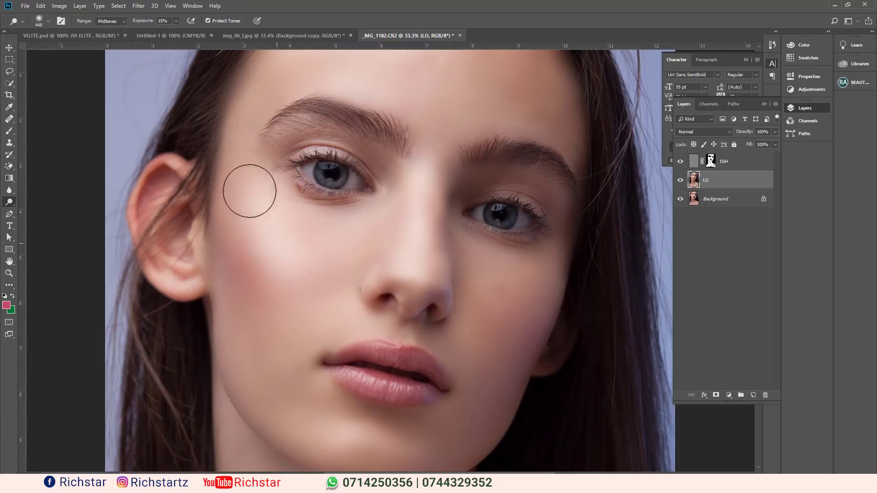
# Dodge the left cheek, the chin below the lip and the skin under the left eye.
pyautogui.scroll(-3, 310, 315)
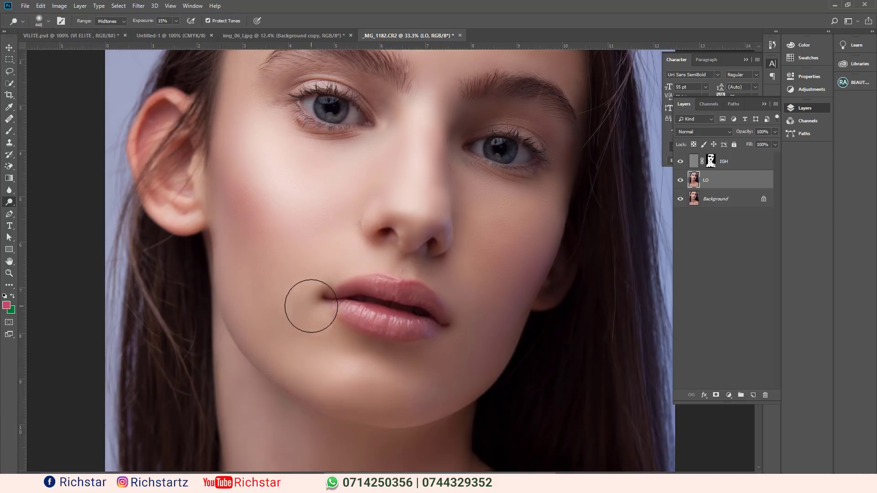
pyautogui.moveTo(278, 206)
pyautogui.mouseDown()
pyautogui.moveTo(247, 149)
pyautogui.moveTo(272, 161)
pyautogui.moveTo(282, 255)
pyautogui.moveTo(221, 204)
pyautogui.mouseUp()
pyautogui.scroll(-2, 372, 338)
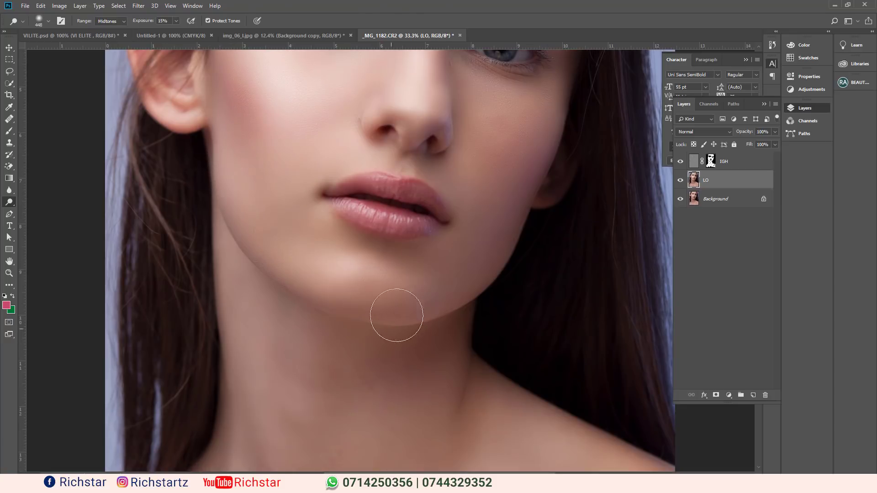
pyautogui.moveTo(333, 242)
pyautogui.mouseDown()
pyautogui.moveTo(401, 268)
pyautogui.moveTo(383, 265)
pyautogui.moveTo(398, 275)
pyautogui.mouseUp()
pyautogui.scroll(4, 364, 316)
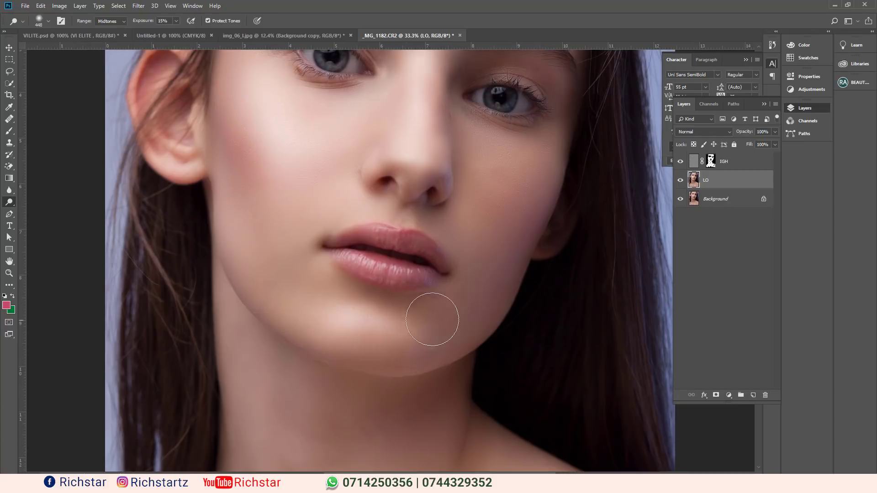
pyautogui.scroll(-5, 452, 316)
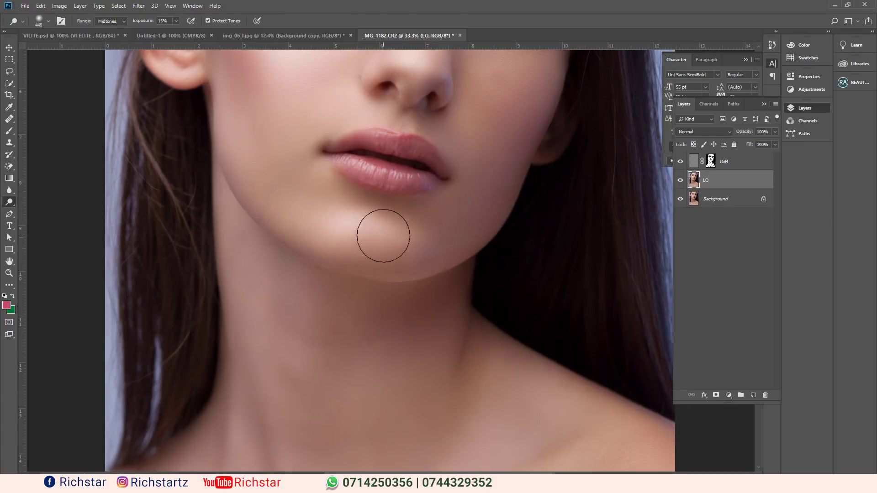
pyautogui.scroll(-3, 388, 327)
pyautogui.scroll(6, 391, 327)
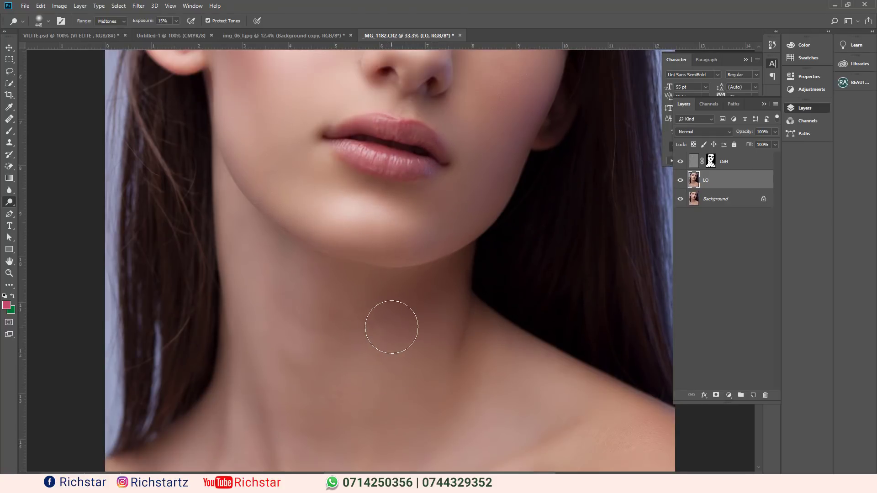
pyautogui.moveTo(470, 132)
pyautogui.mouseDown()
pyautogui.moveTo(462, 121)
pyautogui.moveTo(501, 140)
pyautogui.mouseUp()
# Dodge along the collarbone, then remove that stroke with Edit > Step Backward.
pyautogui.scroll(2, 497, 164)
pyautogui.scroll(-6, 480, 219)
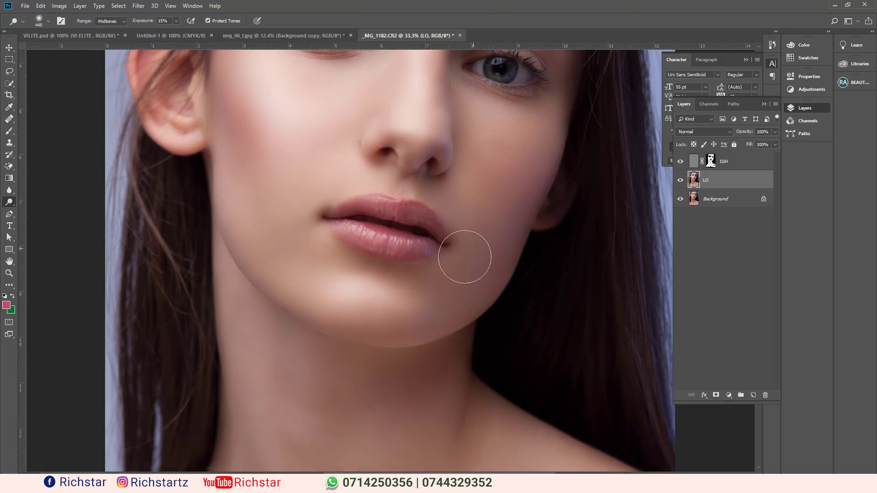
pyautogui.scroll(-5, 450, 277)
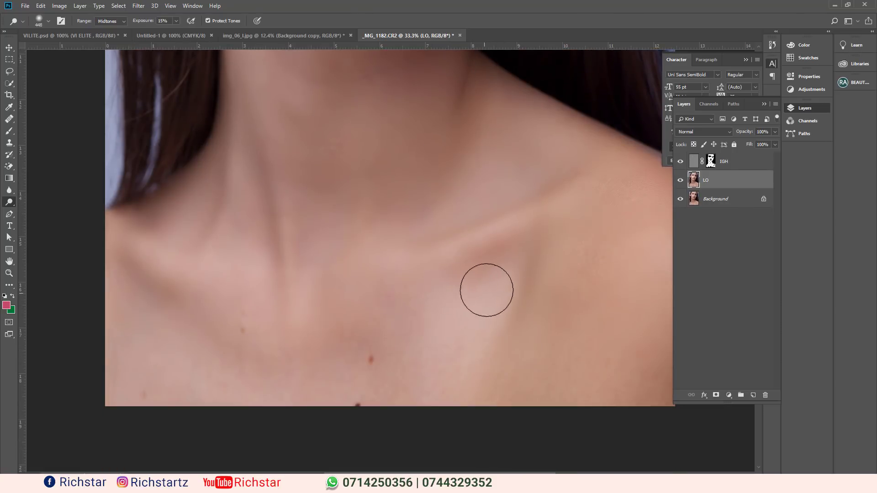
pyautogui.moveTo(507, 273)
pyautogui.mouseDown()
pyautogui.moveTo(465, 341)
pyautogui.moveTo(508, 160)
pyautogui.moveTo(500, 198)
pyautogui.moveTo(501, 186)
pyautogui.moveTo(303, 277)
pyautogui.moveTo(437, 313)
pyautogui.mouseUp()
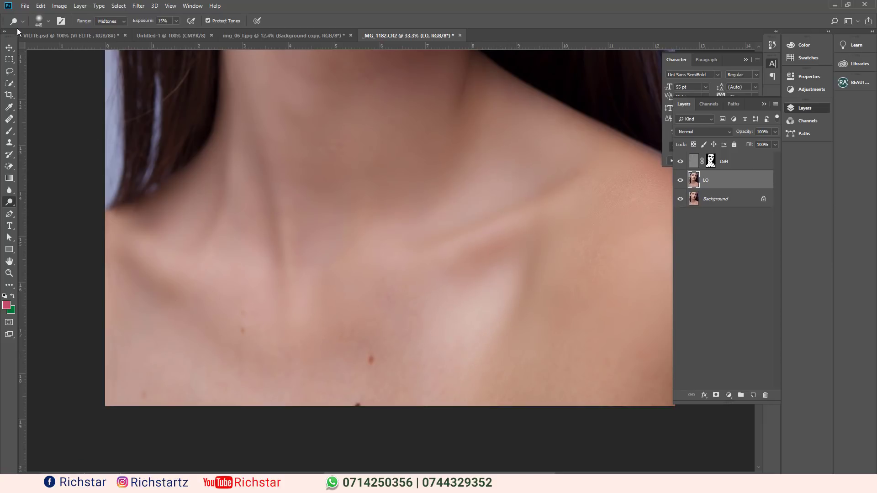
pyautogui.click(42, 6)
pyautogui.click(60, 34)
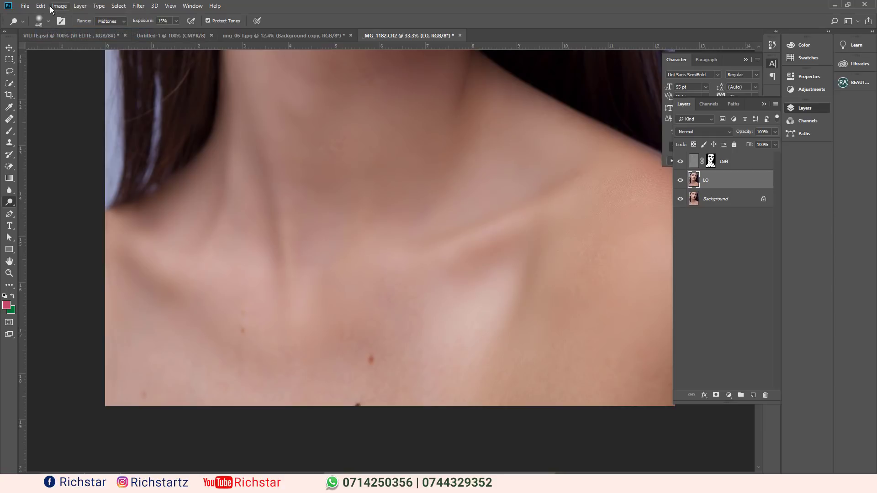
# Switch the toning tool, setting a 3% exposure and a 199 px brush size.
pyautogui.rightClick(13, 206)
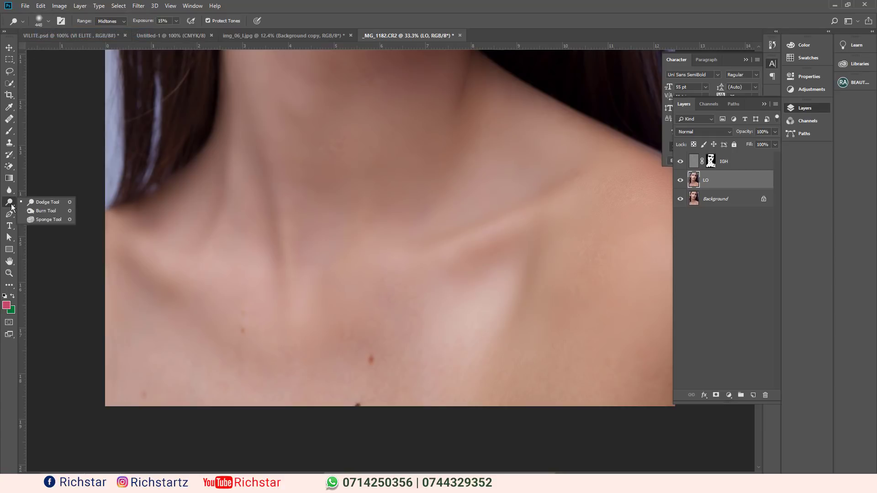
pyautogui.click(46, 211)
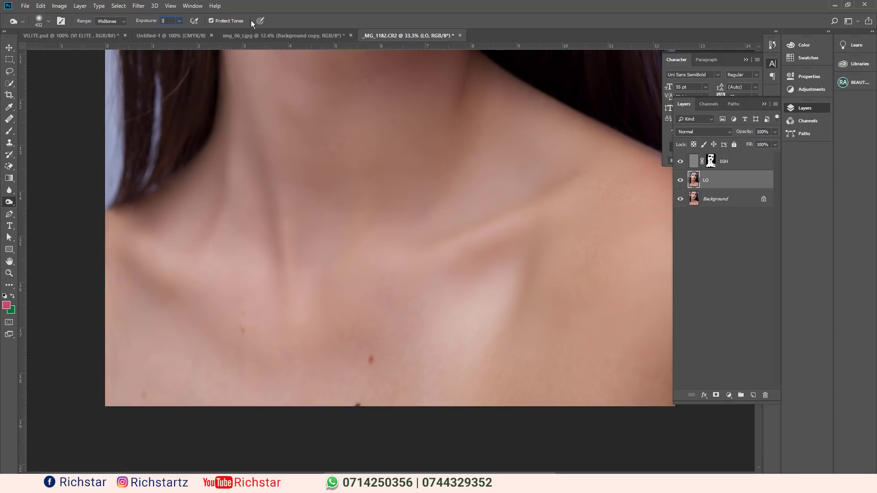
pyautogui.click(48, 21)
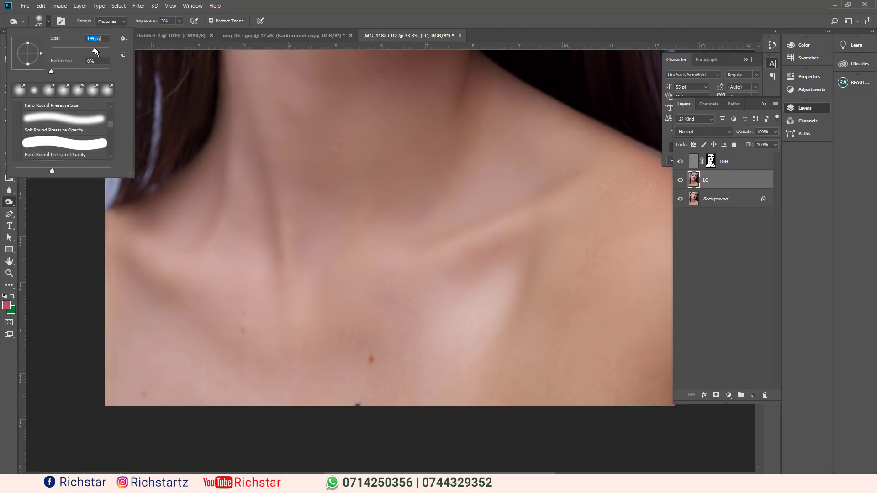
pyautogui.press('Return')
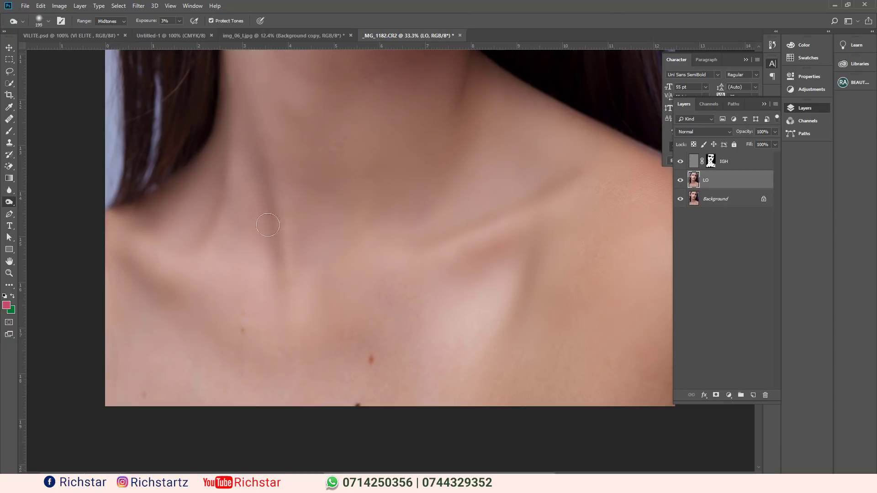
# Raise the dodge Exposure from 3% to 17% while working over the neck, jaw and brows.
pyautogui.scroll(3, 279, 233)
pyautogui.scroll(1, 279, 232)
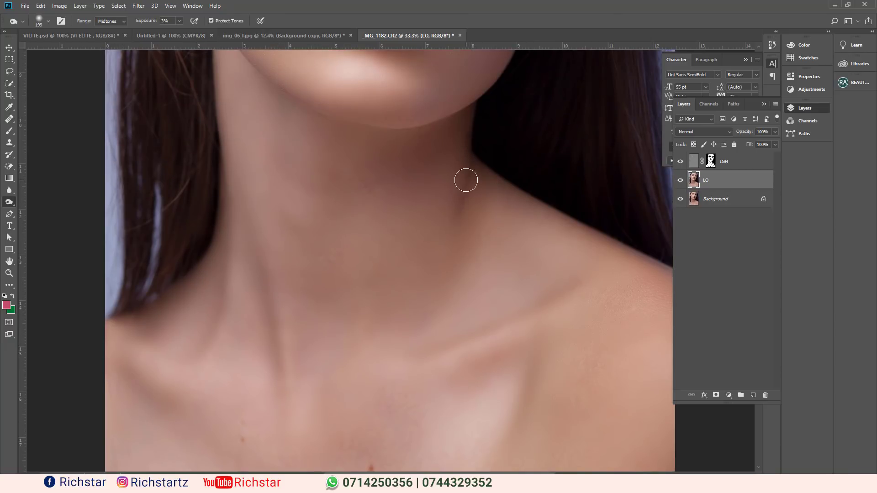
pyautogui.scroll(1, 448, 261)
pyautogui.scroll(5, 447, 260)
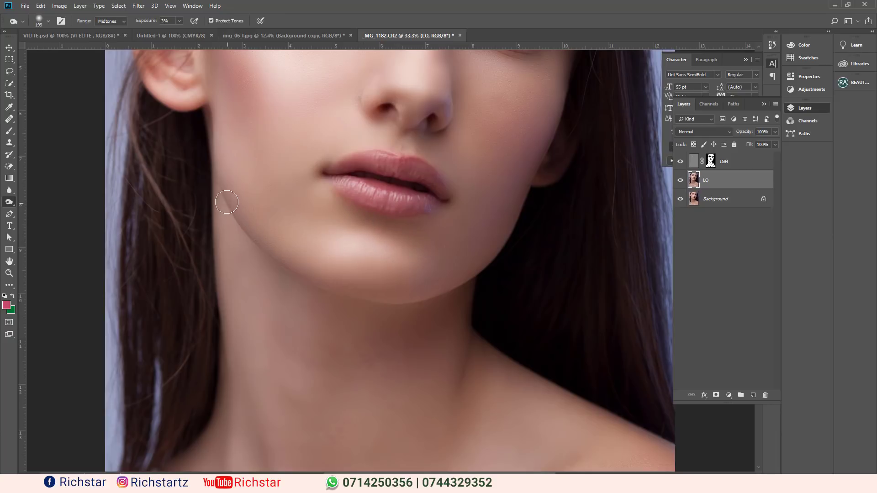
pyautogui.scroll(1, 379, 292)
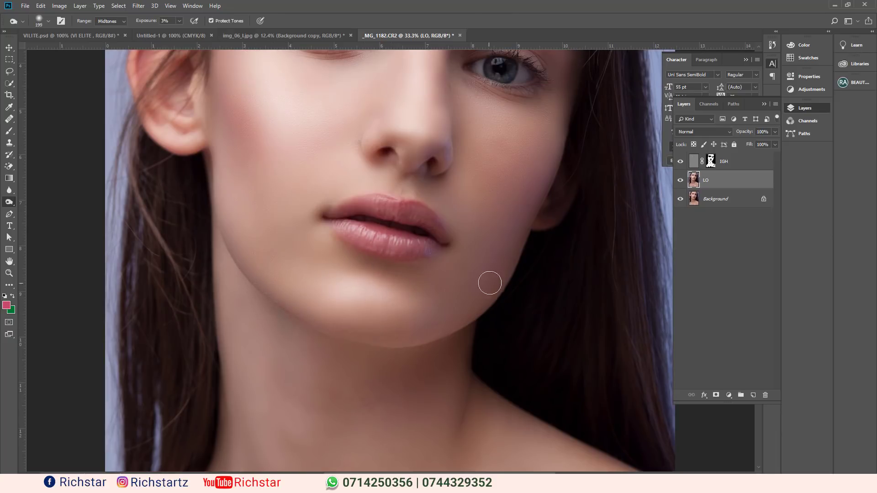
pyautogui.scroll(3, 457, 329)
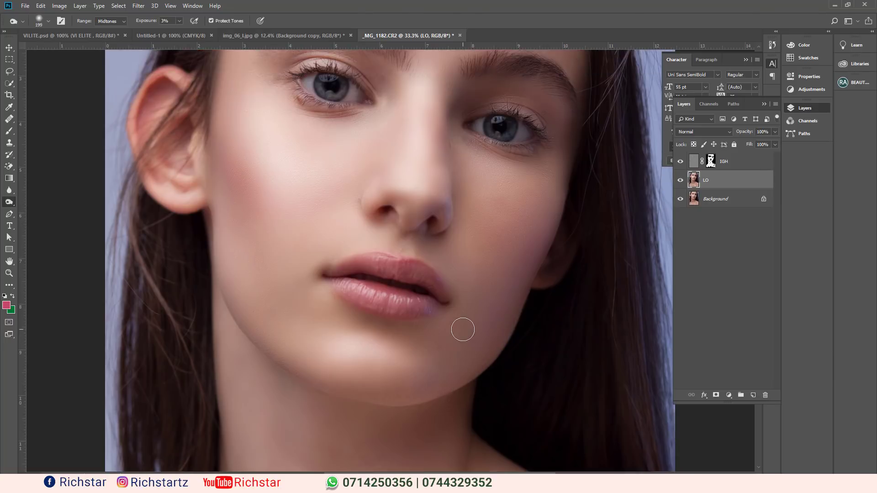
pyautogui.scroll(2, 577, 234)
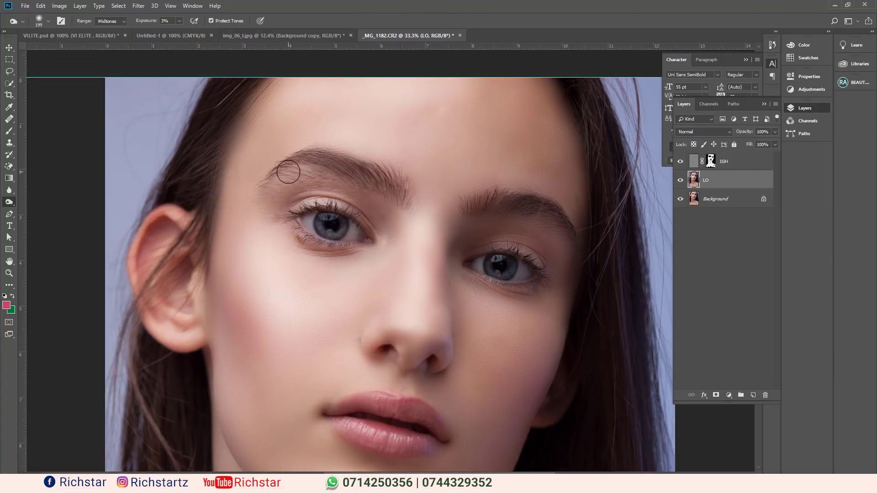
pyautogui.scroll(1, 268, 226)
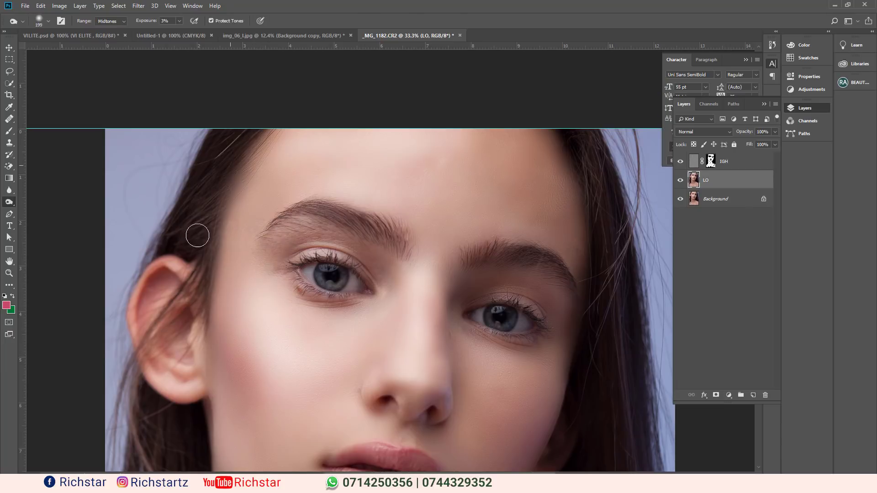
pyautogui.scroll(1, 587, 176)
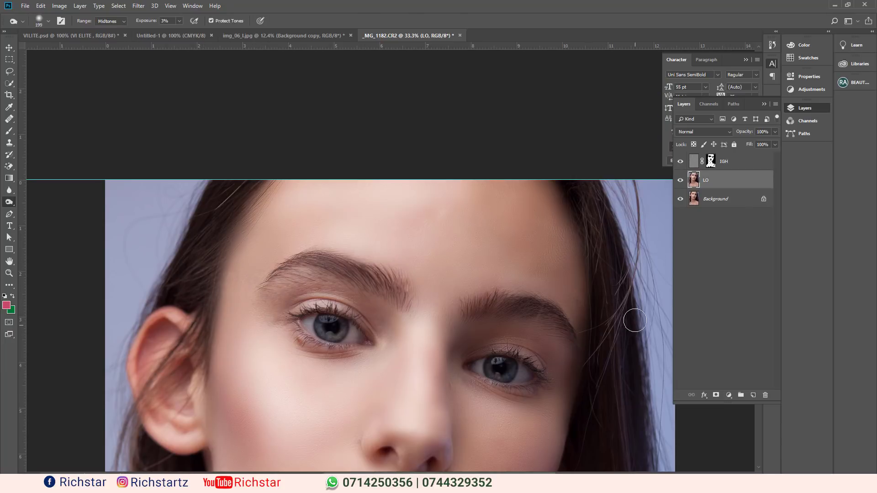
pyautogui.scroll(-1, 630, 391)
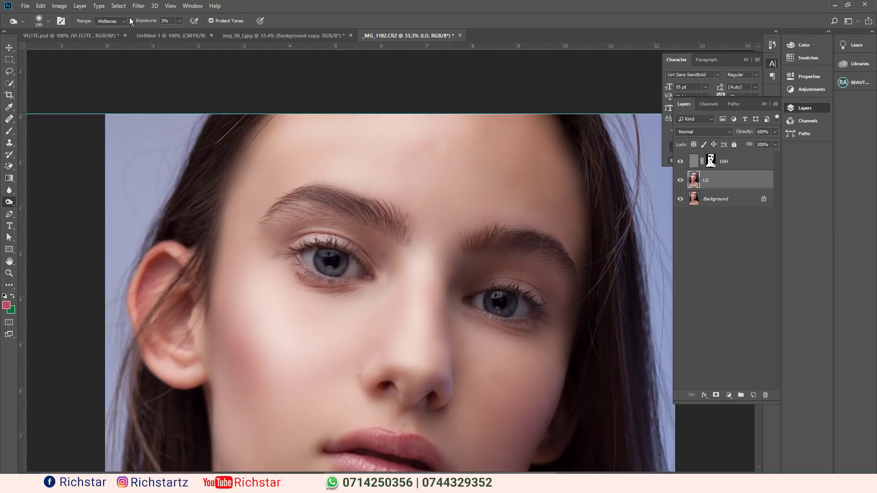
pyautogui.click(179, 21)
pyautogui.moveTo(179, 31); pyautogui.dragTo(186, 31)
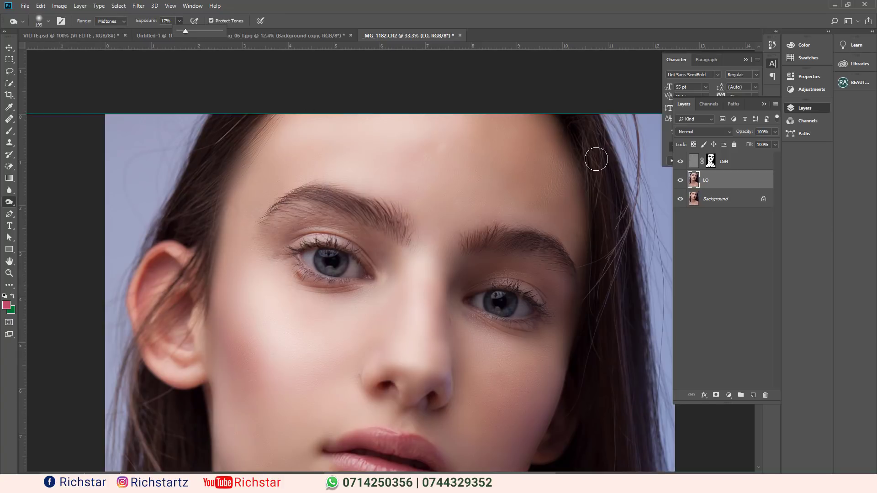
pyautogui.scroll(-1, 630, 297)
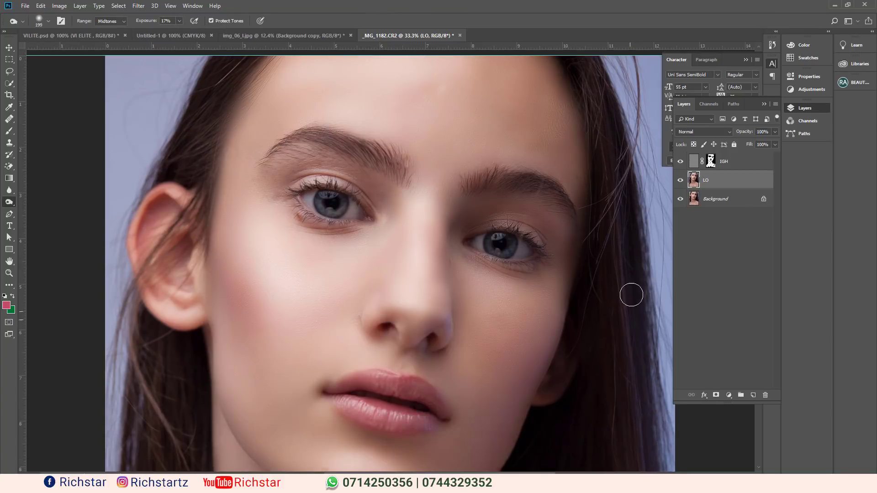
pyautogui.scroll(-1, 630, 329)
pyautogui.scroll(-1, 626, 320)
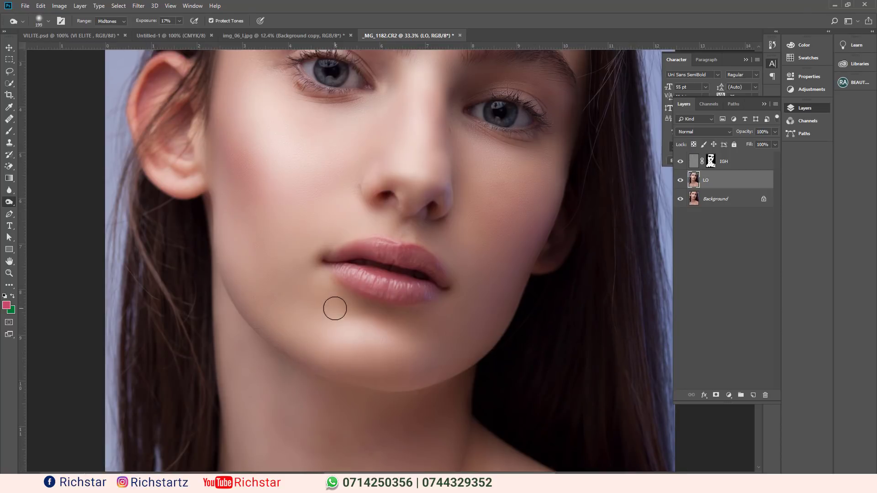
# Fit the portrait on screen, then zoom in twice on the lips with the Zoom tool.
pyautogui.hotkey('ctrl', '0')
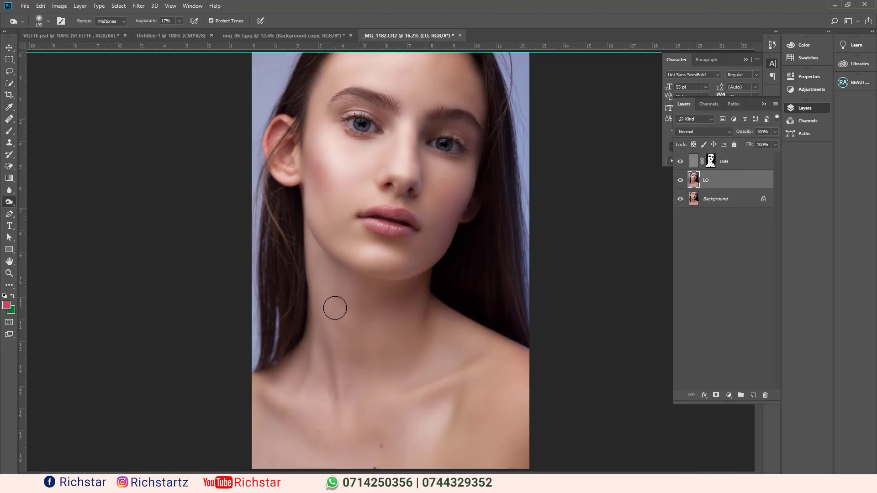
pyautogui.click(8, 49)
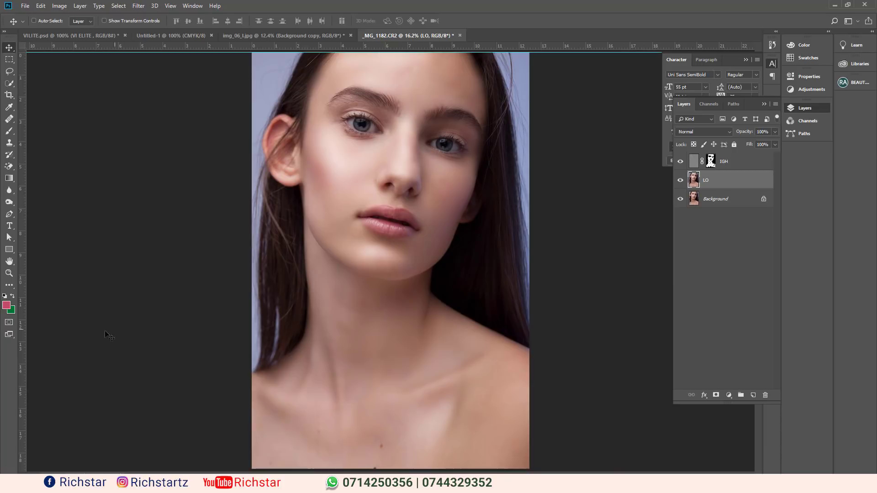
pyautogui.click(9, 272)
pyautogui.click(384, 223)
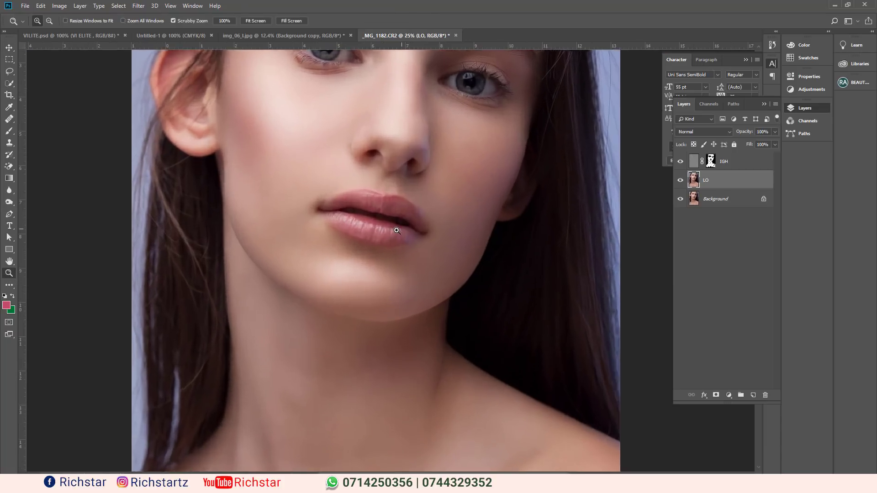
pyautogui.click(396, 230)
# Add a new empty layer above IGH and name it Lips.
pyautogui.click(394, 256)
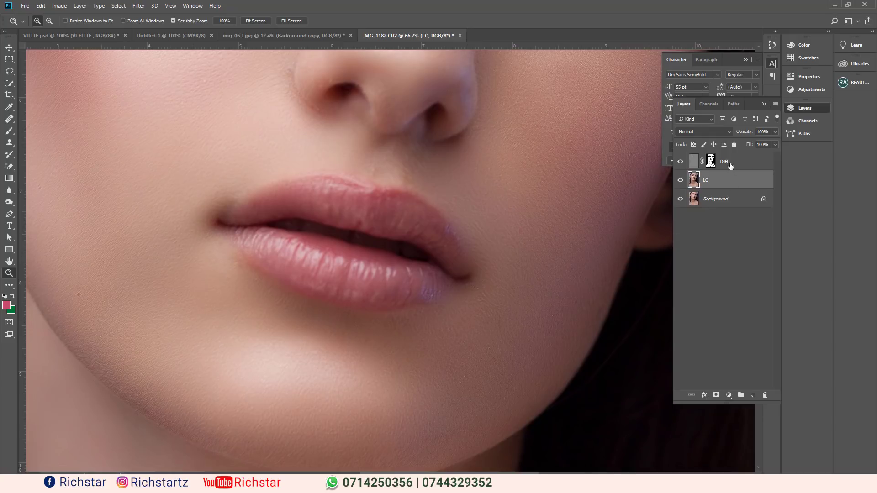
pyautogui.click(730, 165)
pyautogui.click(753, 396)
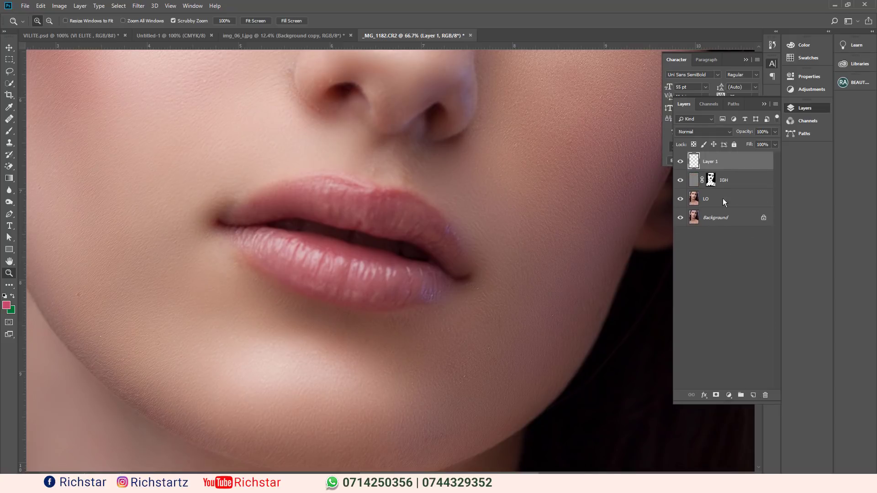
pyautogui.doubleClick(709, 162)
pyautogui.press('Return')
# Set the foreground colour to a deep red, entering hex 882437 and adjusting it to a81e38.
pyautogui.click(10, 301)
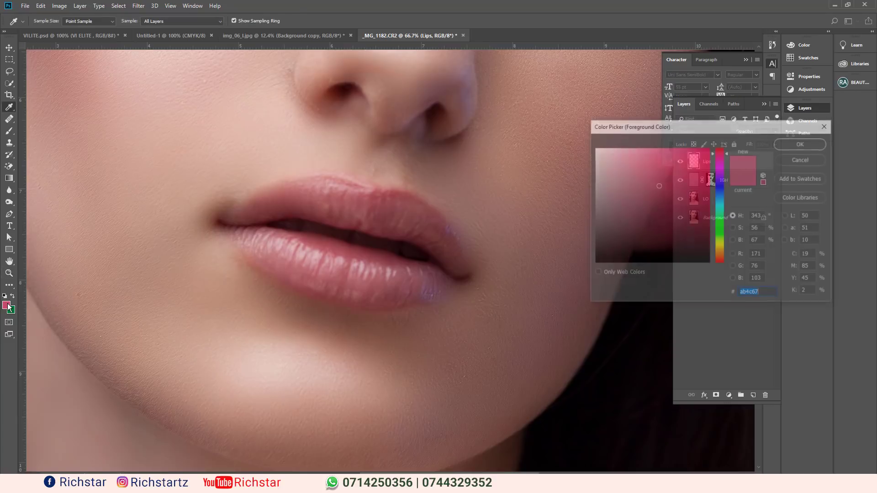
pyautogui.click(372, 253)
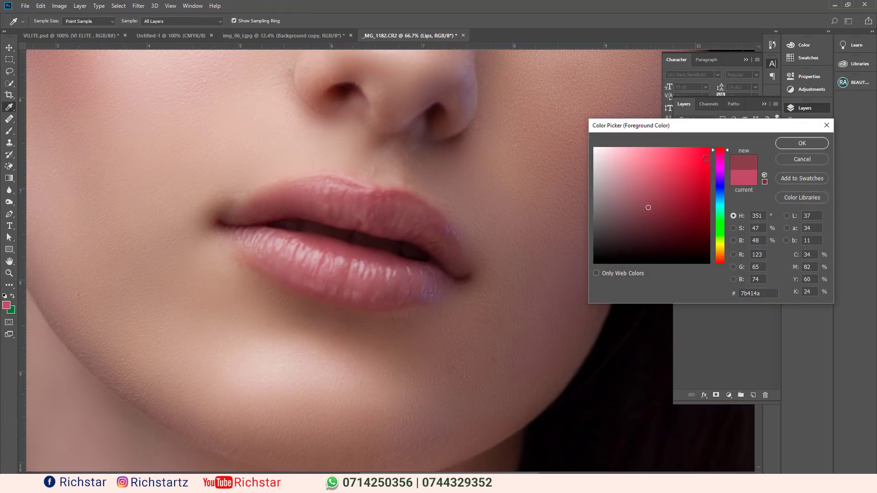
pyautogui.click(741, 293)
pyautogui.write('882437')
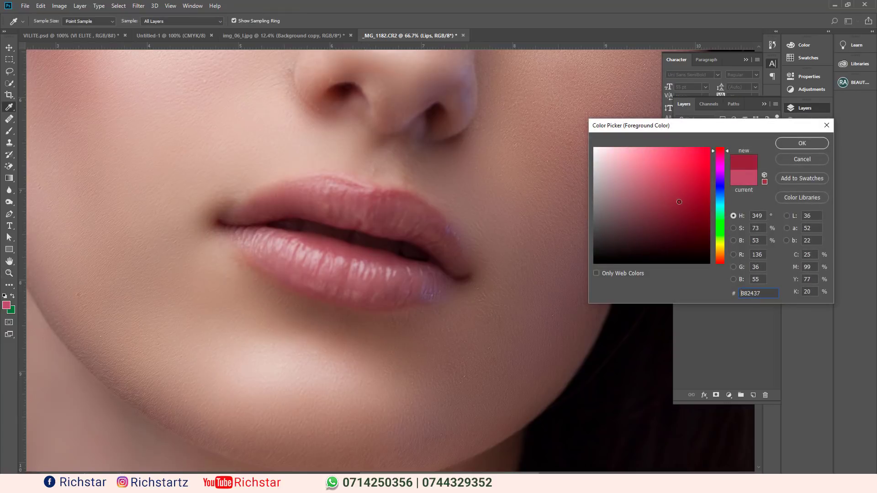
pyautogui.moveTo(679, 202); pyautogui.dragTo(693, 189)
pyautogui.click(794, 142)
# Paint red over the lower and upper lips with a 105 px brush on the Lips layer.
pyautogui.press('z')
pyautogui.click(10, 132)
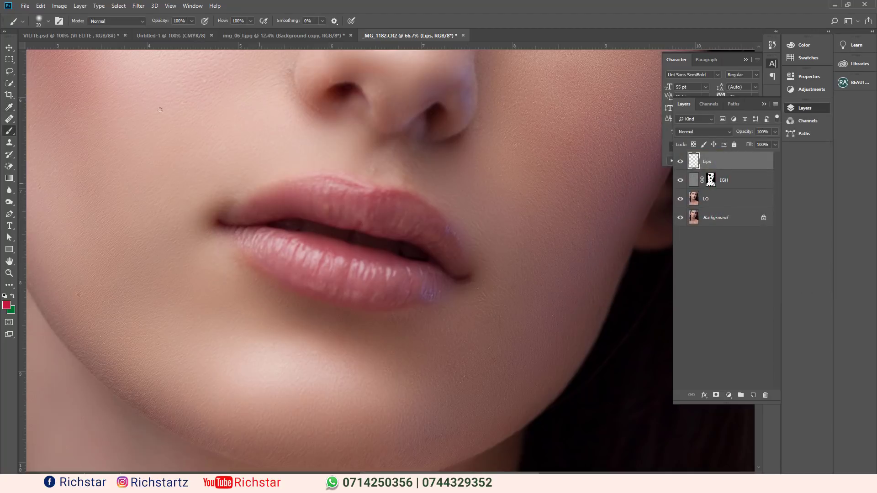
pyautogui.click(48, 21)
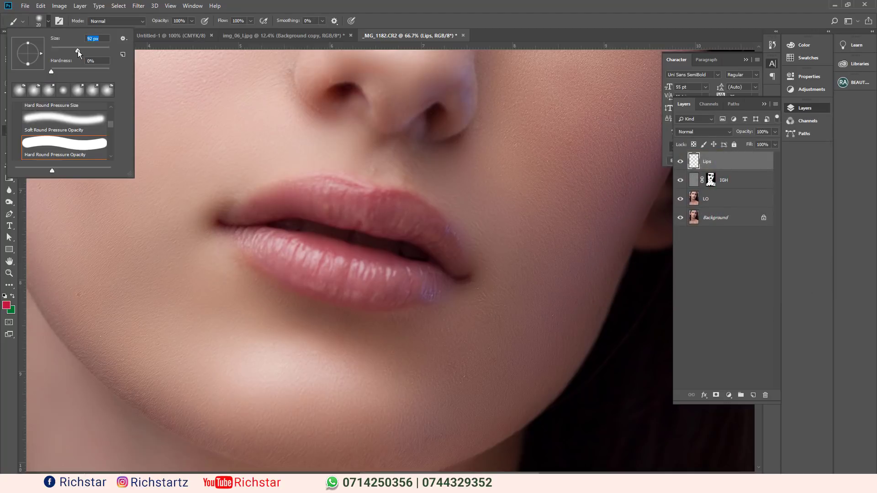
pyautogui.press('Tab')
pyautogui.press('Return')
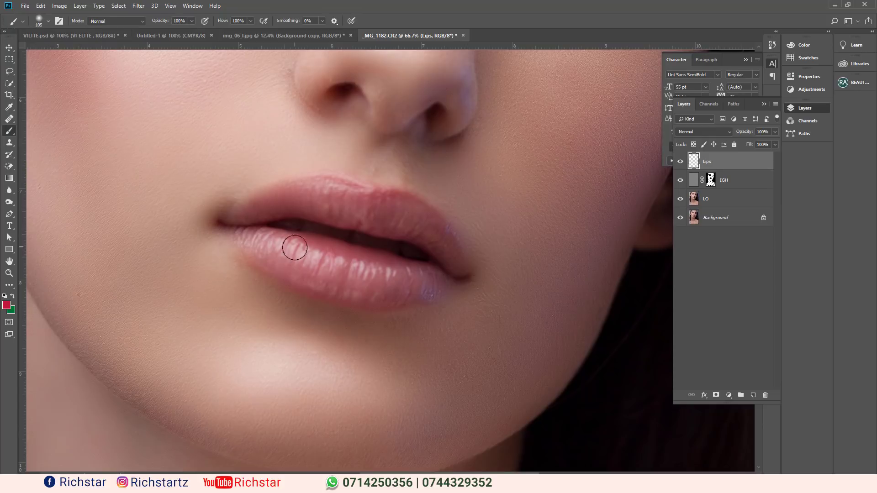
pyautogui.moveTo(267, 240)
pyautogui.mouseDown()
pyautogui.moveTo(356, 275)
pyautogui.moveTo(330, 275)
pyautogui.moveTo(427, 280)
pyautogui.moveTo(344, 285)
pyautogui.moveTo(301, 274)
pyautogui.moveTo(261, 258)
pyautogui.moveTo(303, 264)
pyautogui.moveTo(244, 240)
pyautogui.moveTo(236, 226)
pyautogui.moveTo(308, 224)
pyautogui.mouseUp()
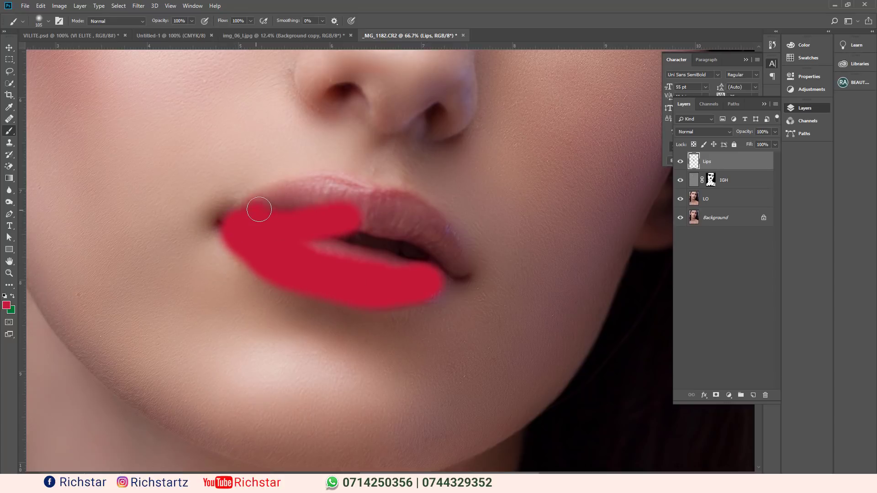
pyautogui.moveTo(256, 210)
pyautogui.mouseDown()
pyautogui.moveTo(370, 211)
pyautogui.moveTo(337, 208)
pyautogui.moveTo(424, 227)
pyautogui.moveTo(453, 264)
pyautogui.moveTo(284, 232)
pyautogui.moveTo(364, 218)
pyautogui.moveTo(361, 200)
pyautogui.moveTo(324, 193)
pyautogui.moveTo(274, 212)
pyautogui.moveTo(384, 229)
pyautogui.moveTo(259, 230)
pyautogui.moveTo(256, 216)
pyautogui.moveTo(245, 220)
pyautogui.moveTo(325, 241)
pyautogui.moveTo(472, 248)
pyautogui.moveTo(446, 276)
pyautogui.moveTo(349, 264)
pyautogui.mouseUp()
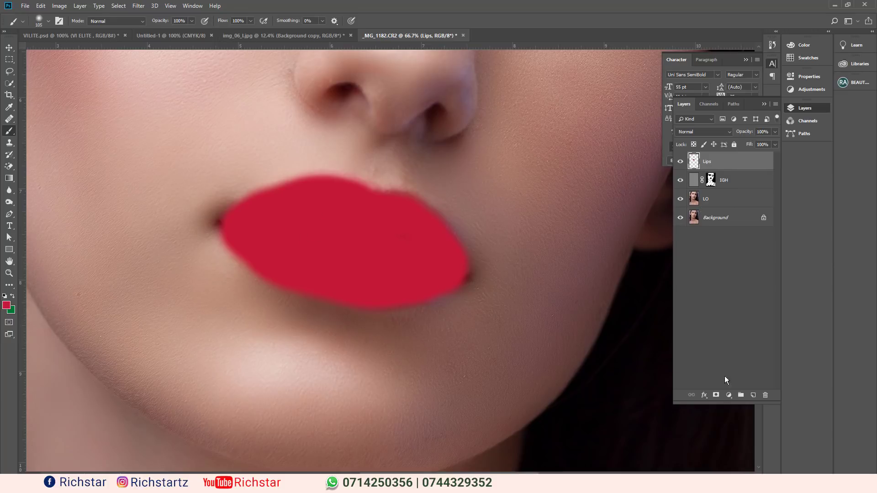
# Set the Lips layer blend mode to Overlay and add a layer mask.
pyautogui.click(694, 133)
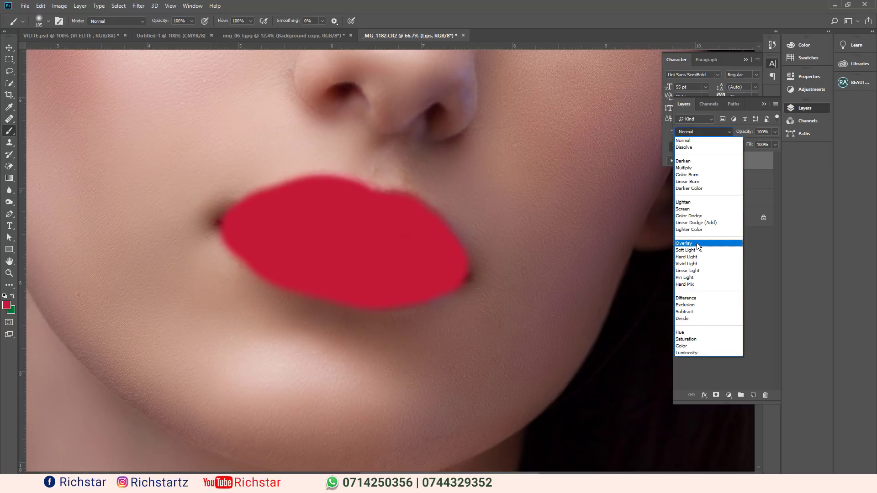
pyautogui.click(697, 245)
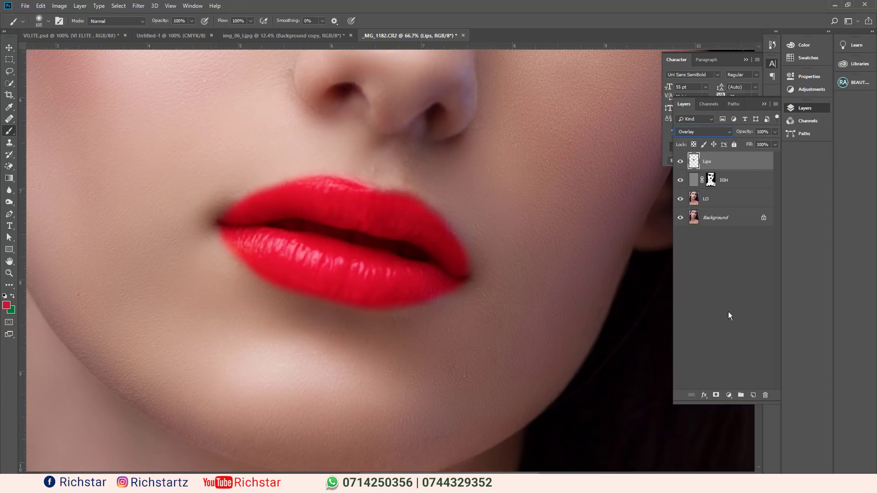
pyautogui.click(716, 396)
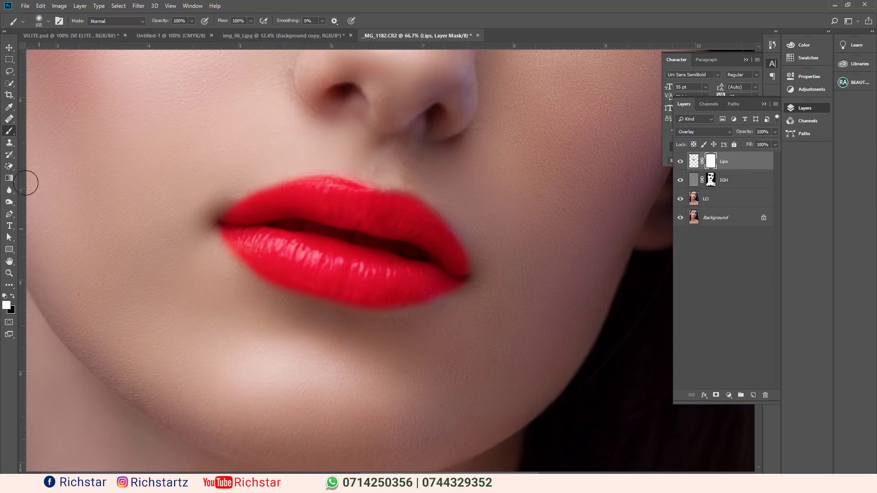
# Paint black on the mask with a smaller brush to clear red from the lip parting.
pyautogui.click(49, 21)
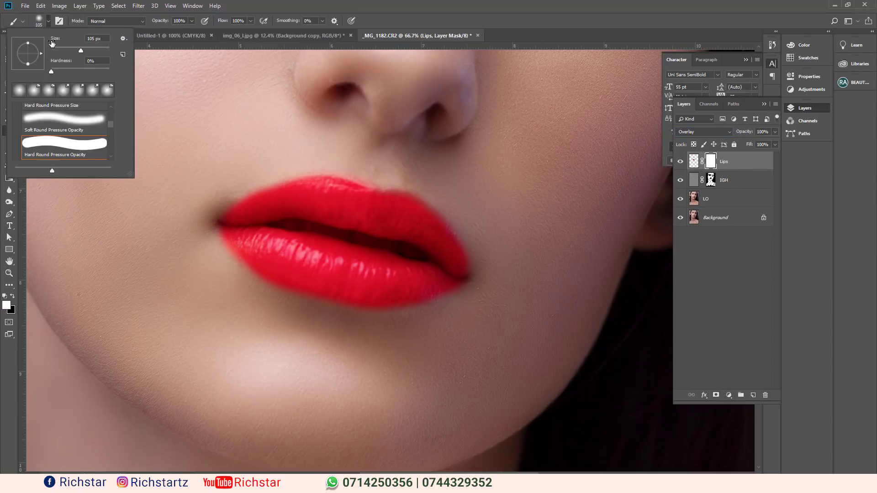
pyautogui.moveTo(56, 47); pyautogui.dragTo(59, 49)
pyautogui.press('Return')
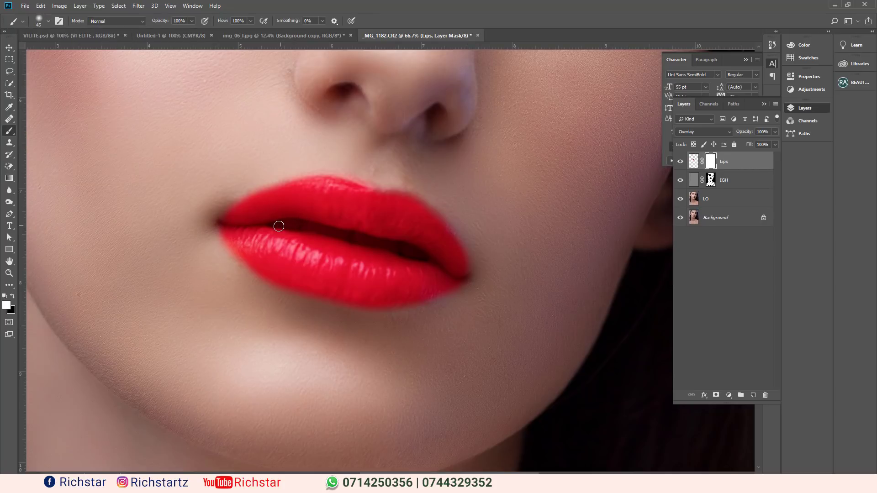
pyautogui.click(13, 297)
pyautogui.moveTo(275, 225)
pyautogui.mouseDown()
pyautogui.moveTo(303, 222)
pyautogui.moveTo(283, 225)
pyautogui.moveTo(367, 240)
pyautogui.mouseUp()
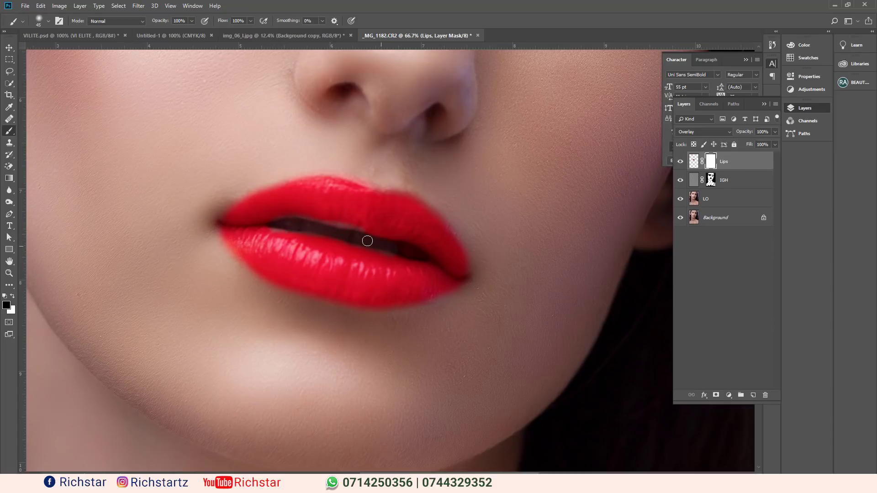
pyautogui.moveTo(419, 257); pyautogui.dragTo(272, 225)
# Raise the brush hardness slightly and switch the painting colour back to white.
pyautogui.click(47, 21)
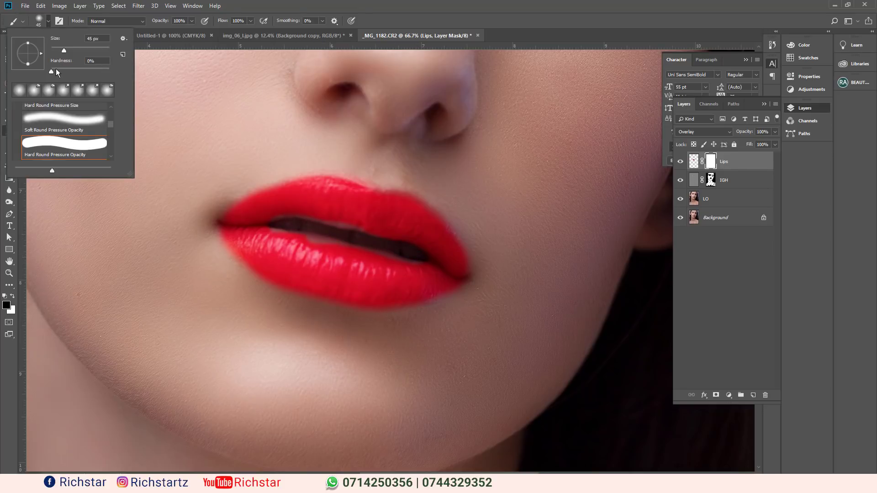
pyautogui.moveTo(56, 68); pyautogui.dragTo(53, 69)
pyautogui.press('Return')
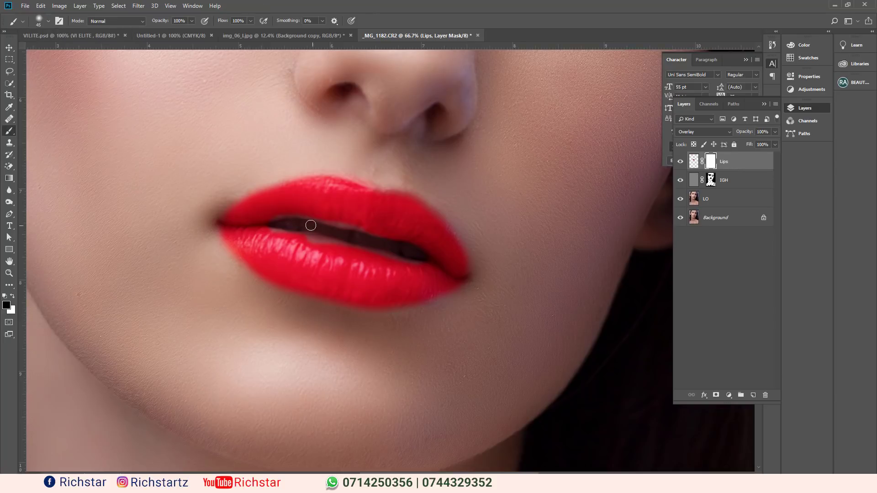
pyautogui.click(14, 297)
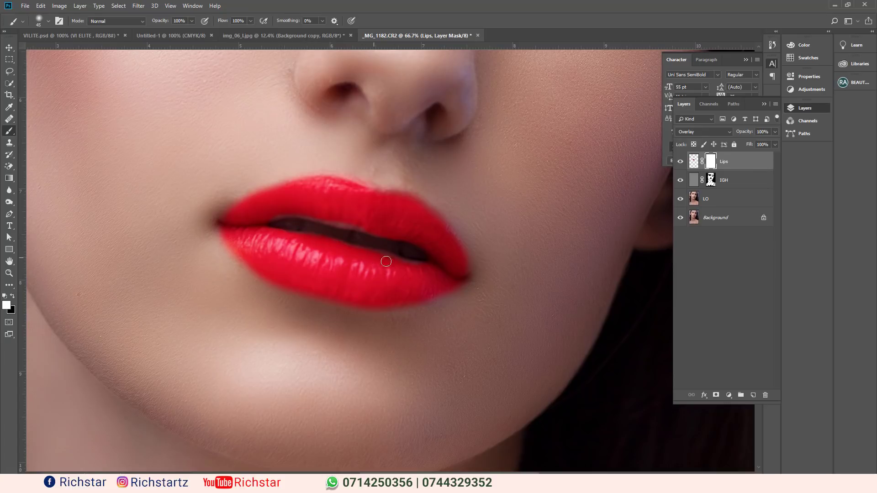
# Toggle the Lips layer off and on to compare, then select LO with Lips hidden.
pyautogui.click(681, 161)
pyautogui.click(680, 161)
pyautogui.click(694, 197)
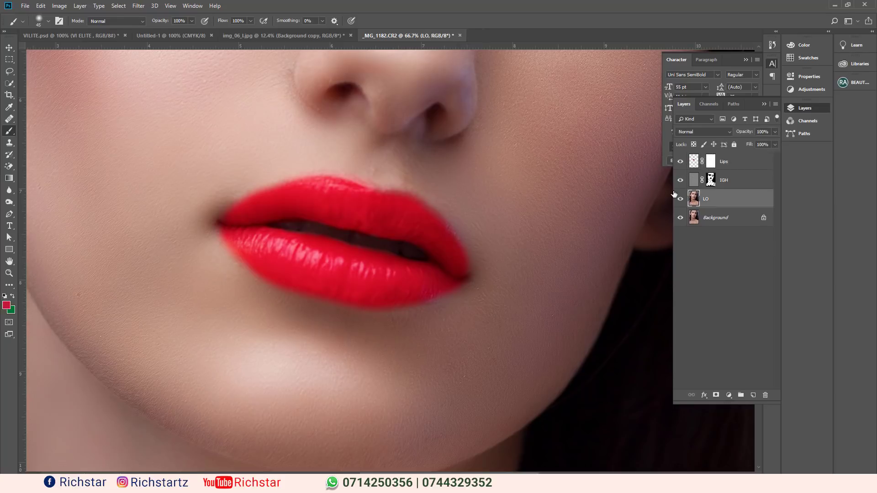
pyautogui.click(680, 163)
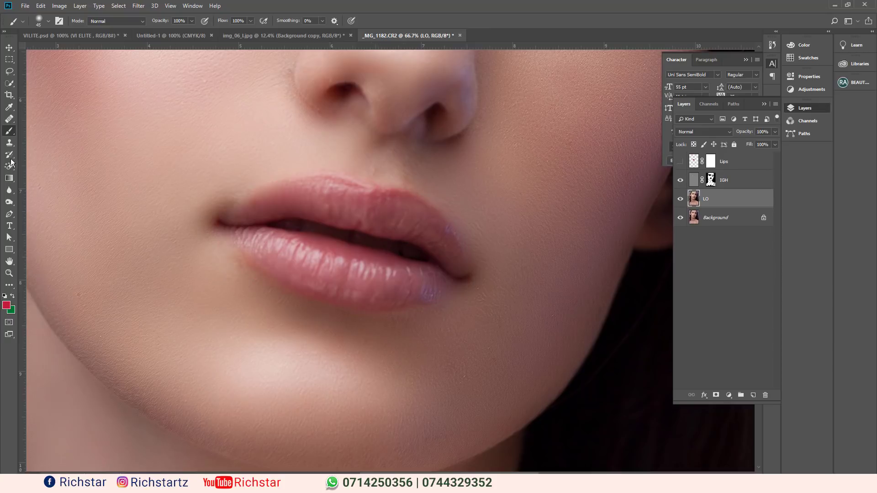
# Switch to the Dodge tool with a 32 px brush and a higher exposure.
pyautogui.click(11, 203)
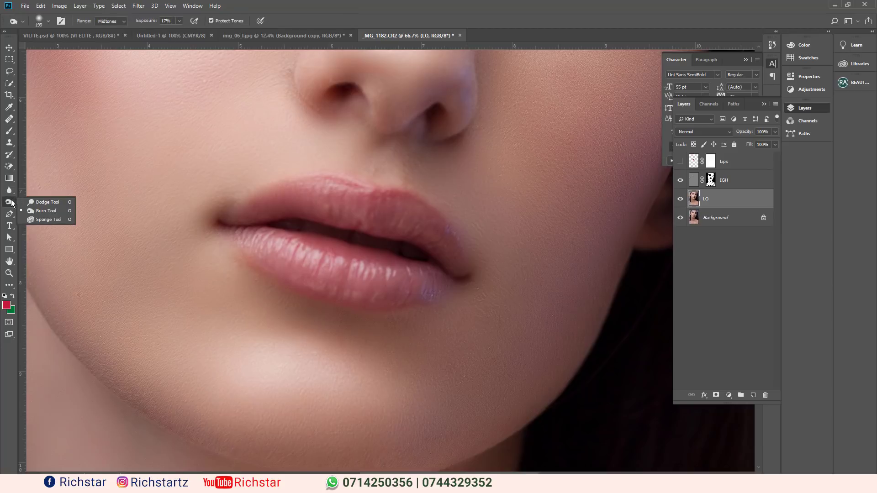
pyautogui.click(43, 201)
pyautogui.click(40, 19)
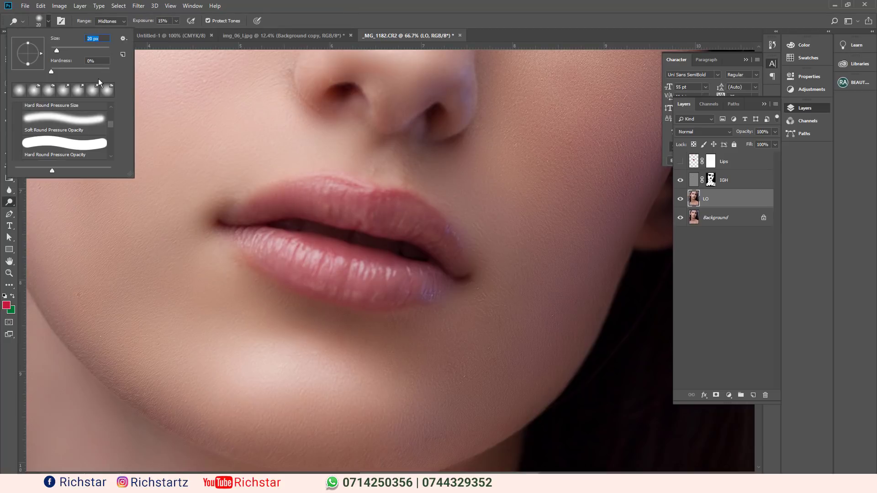
pyautogui.moveTo(61, 47); pyautogui.dragTo(59, 47)
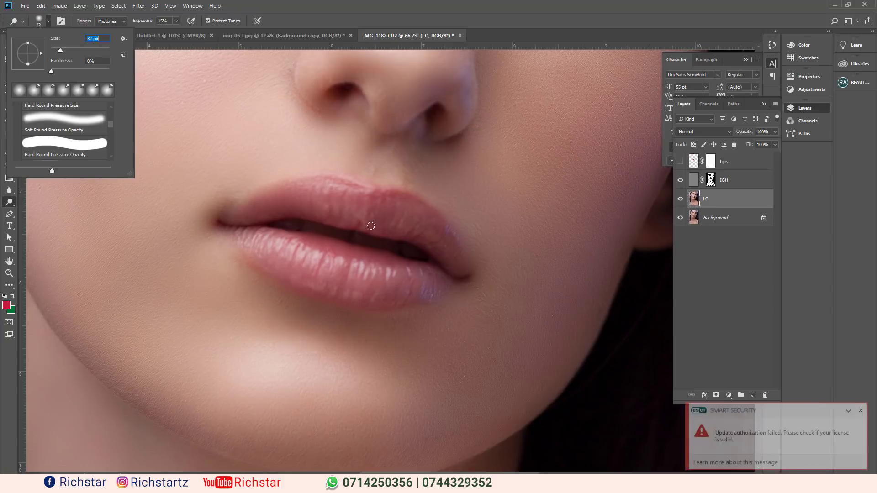
pyautogui.click(176, 20)
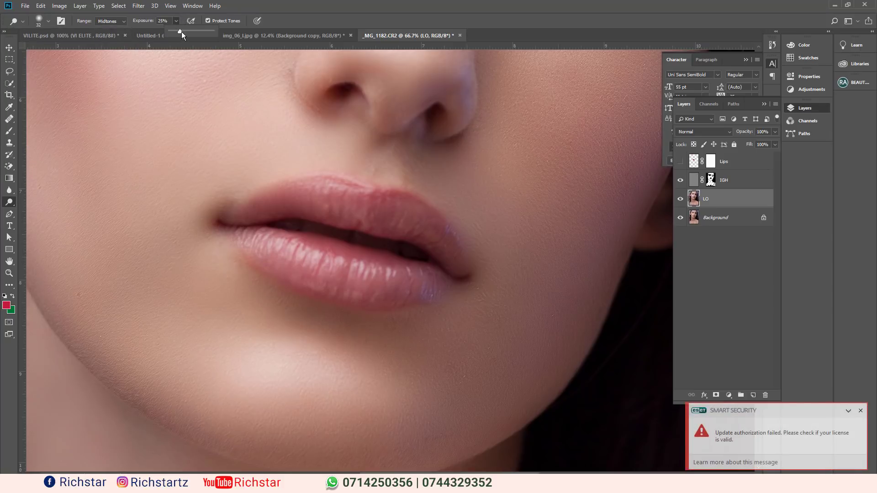
pyautogui.click(301, 223)
# Show the Lips layer again and set its opacity to 45%.
pyautogui.click(680, 161)
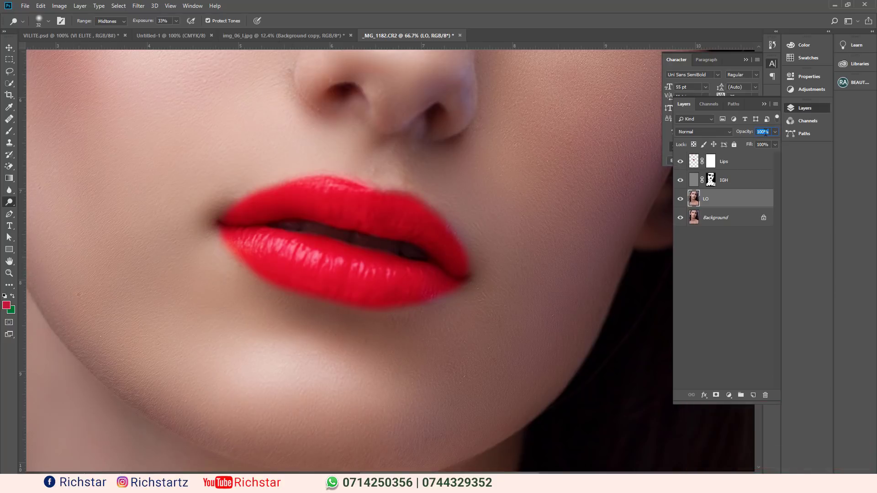
pyautogui.write('45')
pyautogui.click(729, 254)
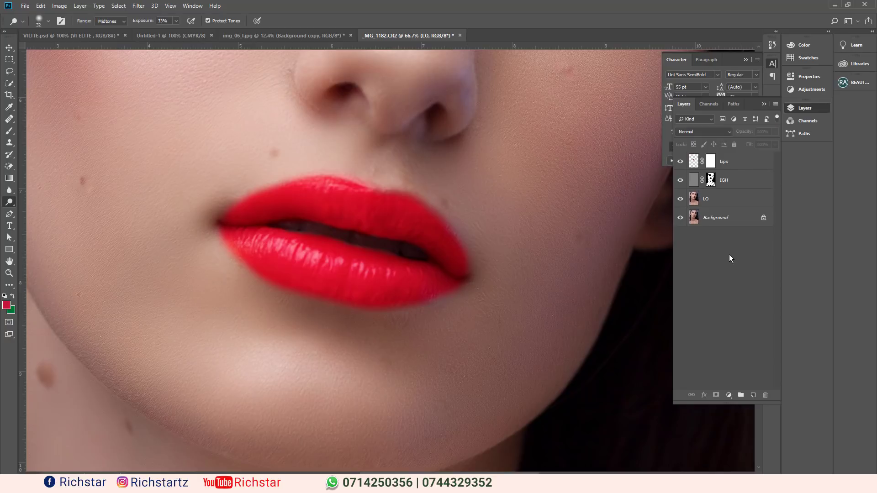
pyautogui.click(727, 201)
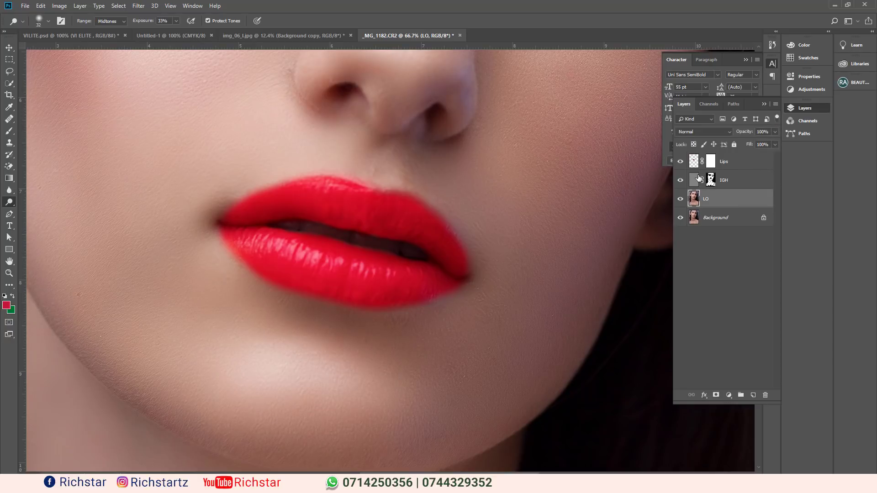
pyautogui.click(696, 161)
pyautogui.click(765, 132)
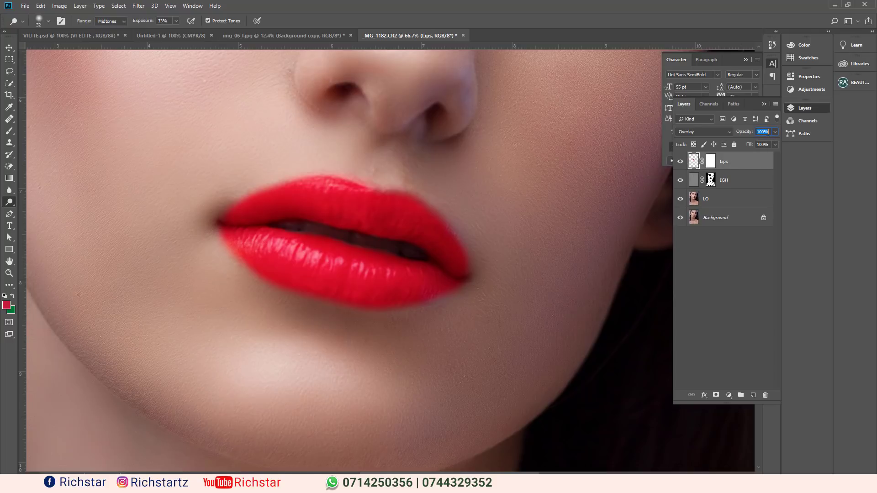
pyautogui.write('45')
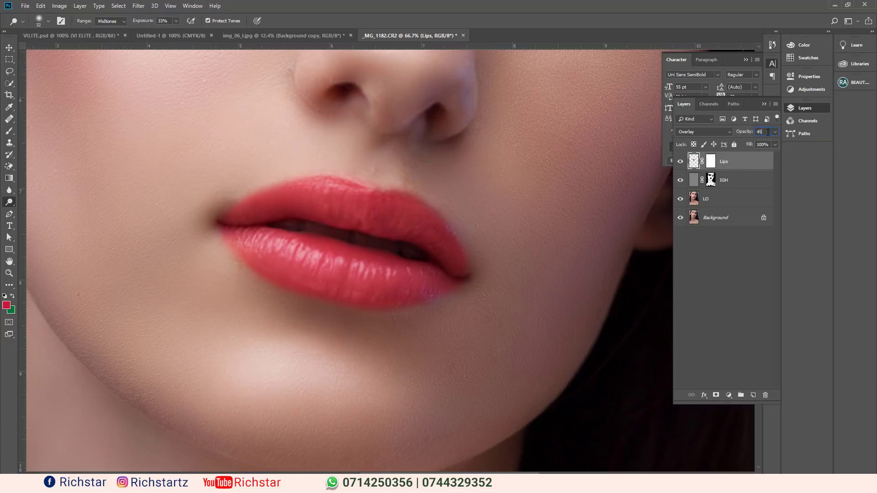
pyautogui.click(753, 246)
# Fit the view, group Lips, IGH and LO into Group 1, and unlock Background as Layer 0.
pyautogui.click(8, 274)
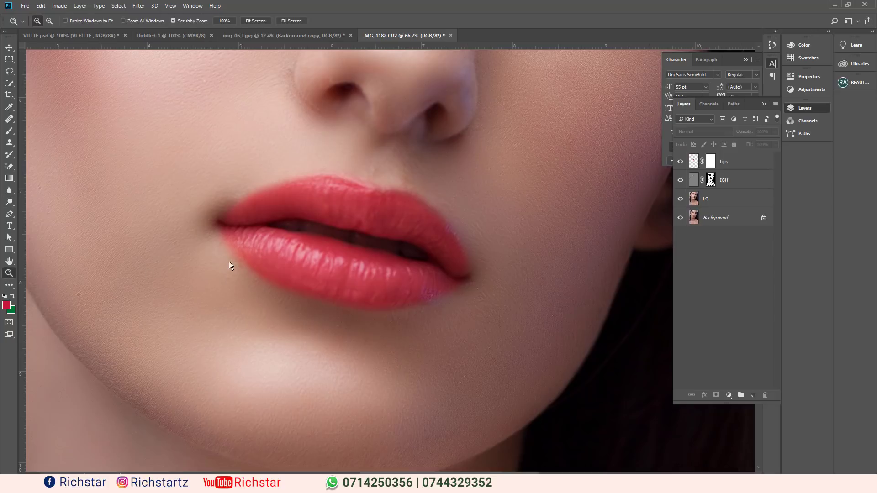
pyautogui.rightClick(299, 240)
pyautogui.click(311, 243)
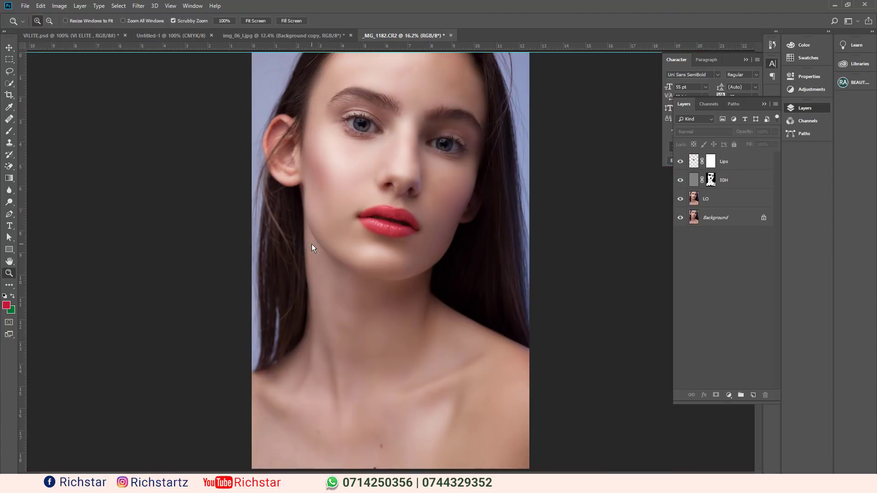
pyautogui.click(707, 202)
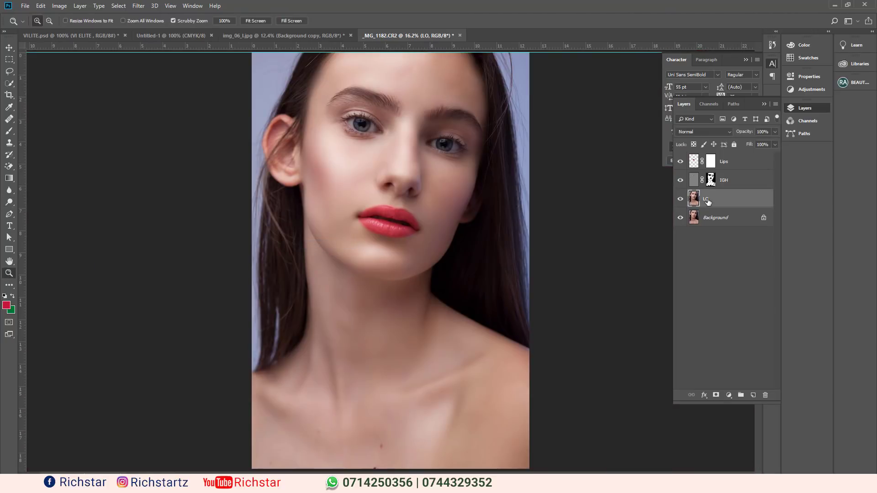
pyautogui.keyDown('shift'); pyautogui.click(724, 164); pyautogui.keyUp('shift')
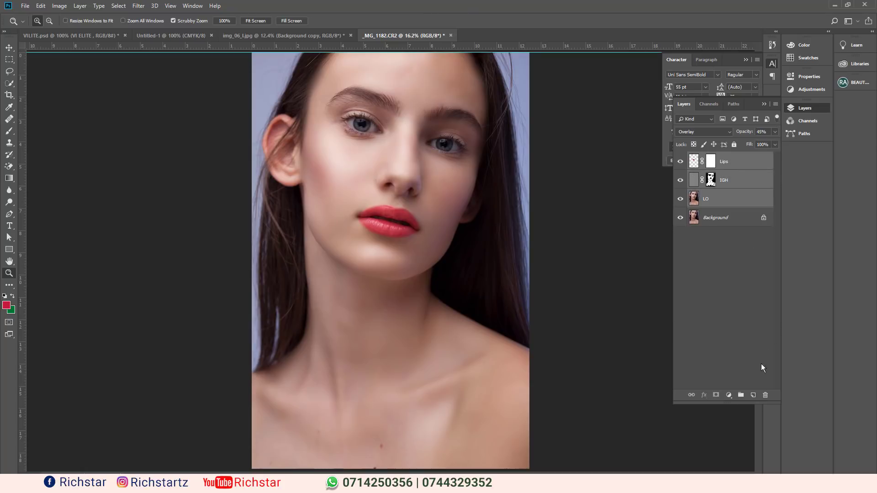
pyautogui.click(741, 395)
pyautogui.click(763, 172)
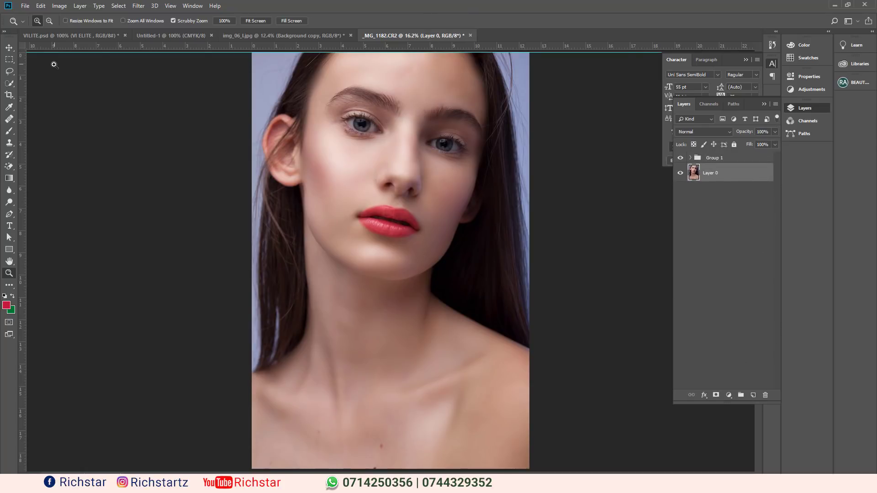
# Crop to extend the canvas leftward to about double width and commit.
pyautogui.click(9, 95)
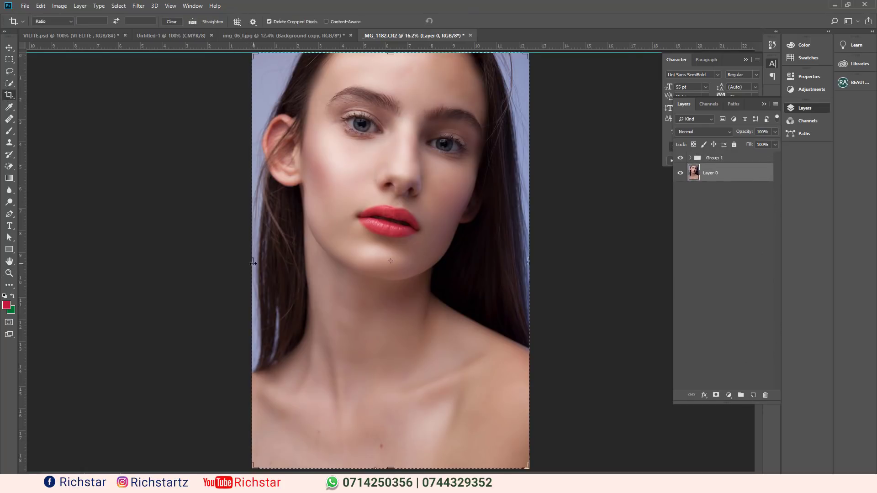
pyautogui.moveTo(247, 269); pyautogui.dragTo(119, 274)
pyautogui.click(459, 21)
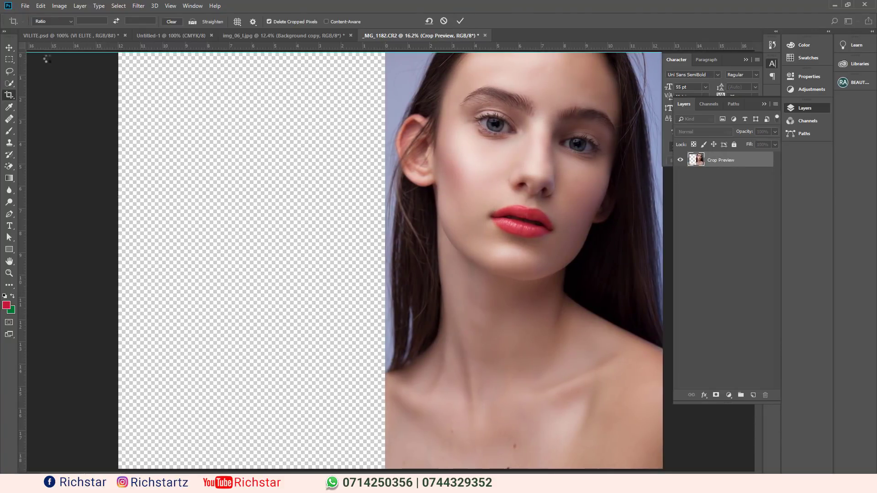
# Move Layer 0, the unretouched original, into the empty left half beside the retouched portrait.
pyautogui.press('v')
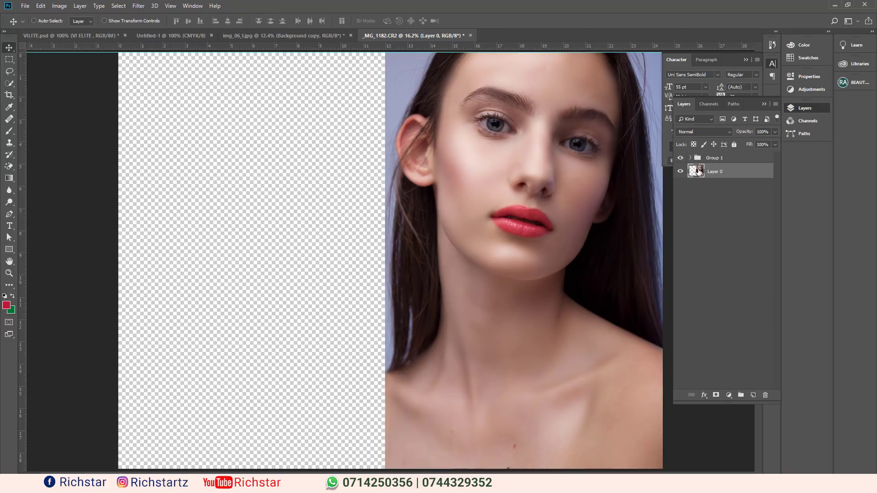
pyautogui.moveTo(483, 204); pyautogui.dragTo(218, 198)
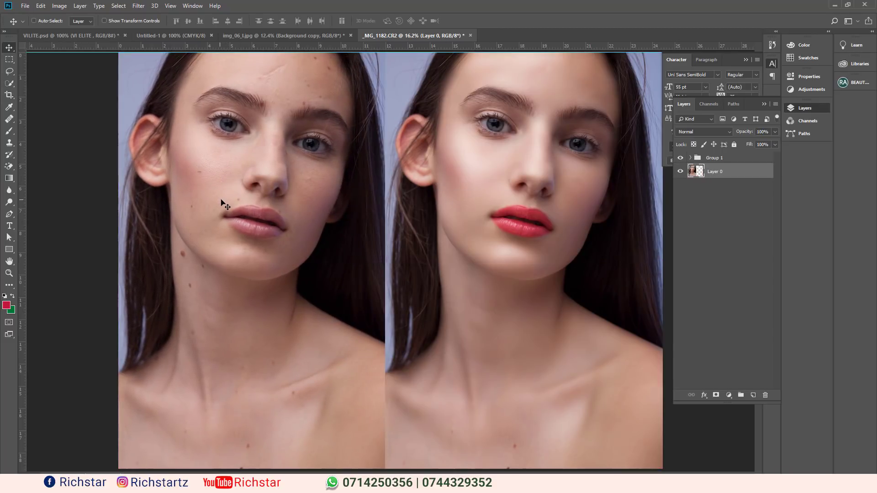